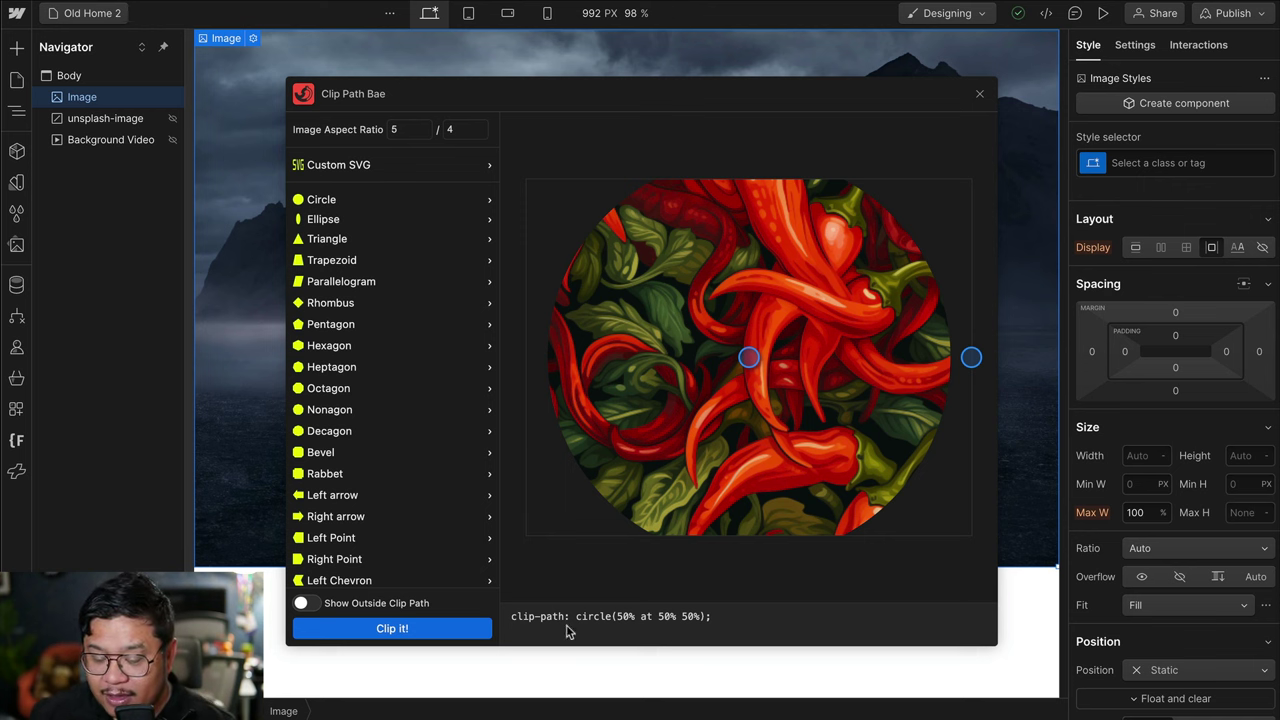
# - Select the clip-path code, then move the circle's centre to the top-left and resize its radius
pyautogui.moveTo(517, 620); pyautogui.dragTo(773, 638)
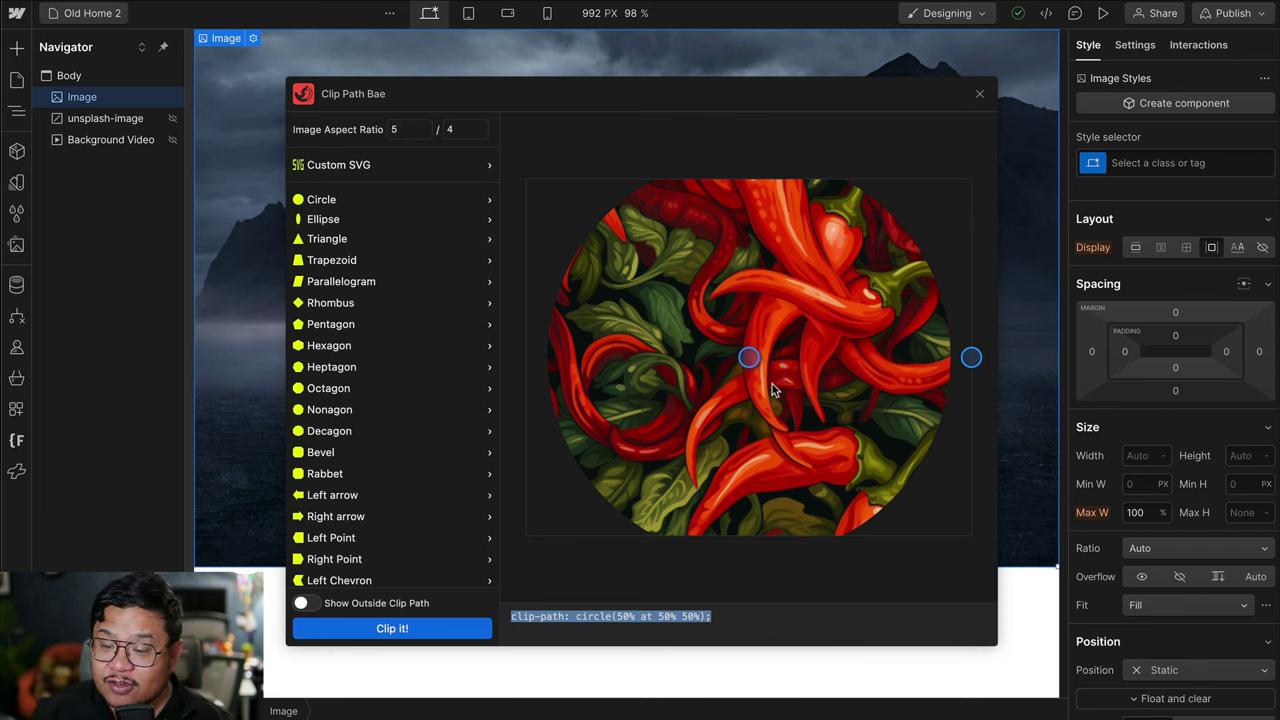
pyautogui.moveTo(750, 360); pyautogui.dragTo(567, 221)
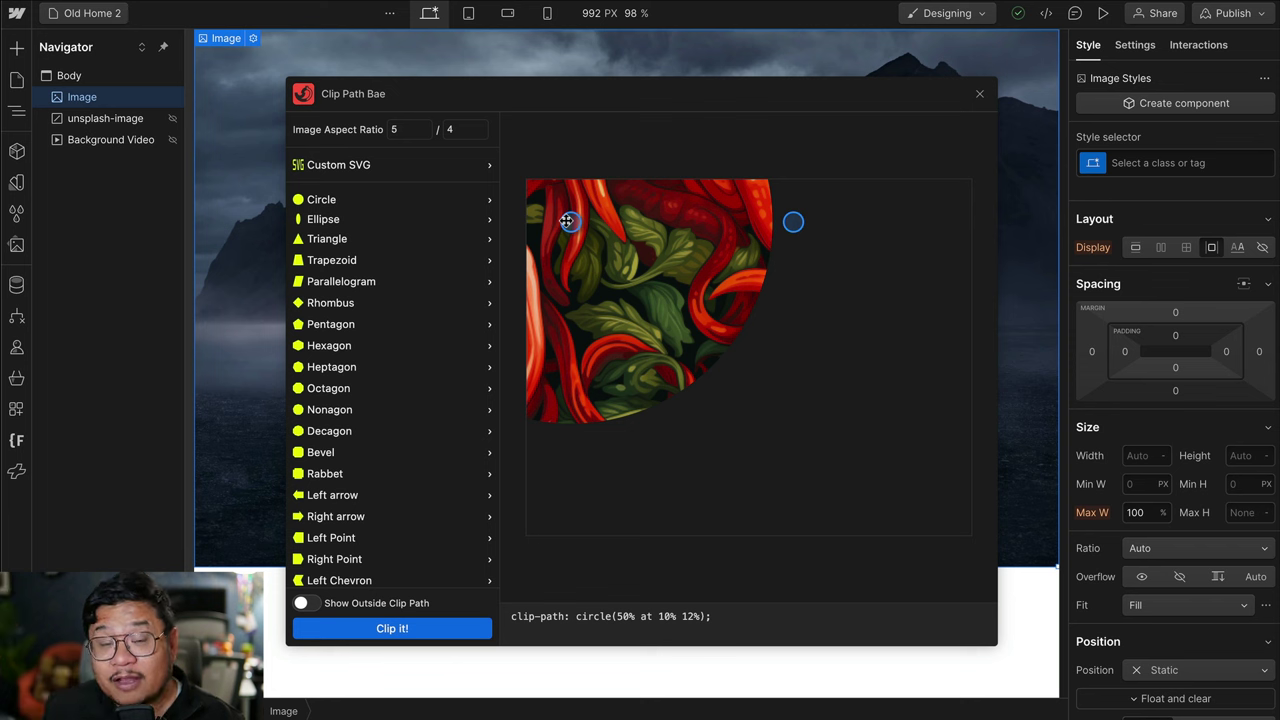
pyautogui.moveTo(786, 228)
pyautogui.mouseDown()
pyautogui.moveTo(746, 220)
pyautogui.moveTo(813, 246)
pyautogui.moveTo(740, 240)
pyautogui.moveTo(799, 248)
pyautogui.mouseUp()
# - Preview an ellipse clip with adjusted height, then a Right Chevron with its left notch flattened
pyautogui.click(326, 220)
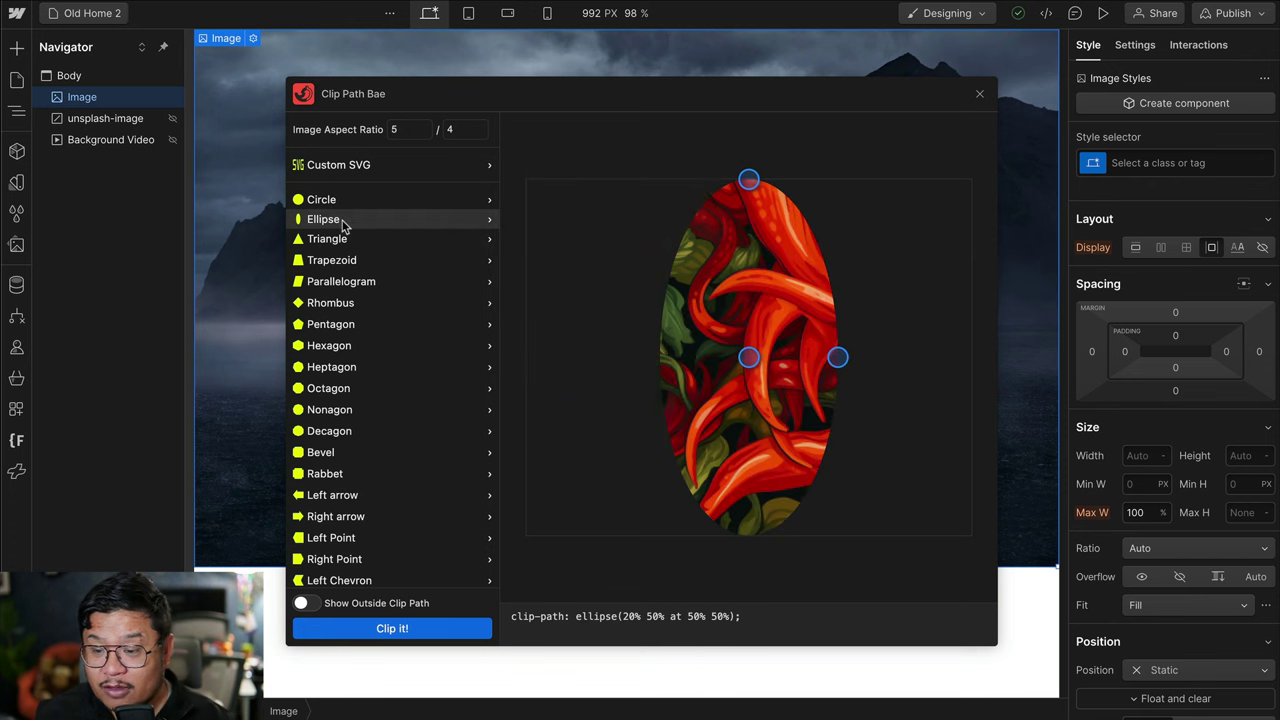
pyautogui.moveTo(748, 178); pyautogui.dragTo(765, 262)
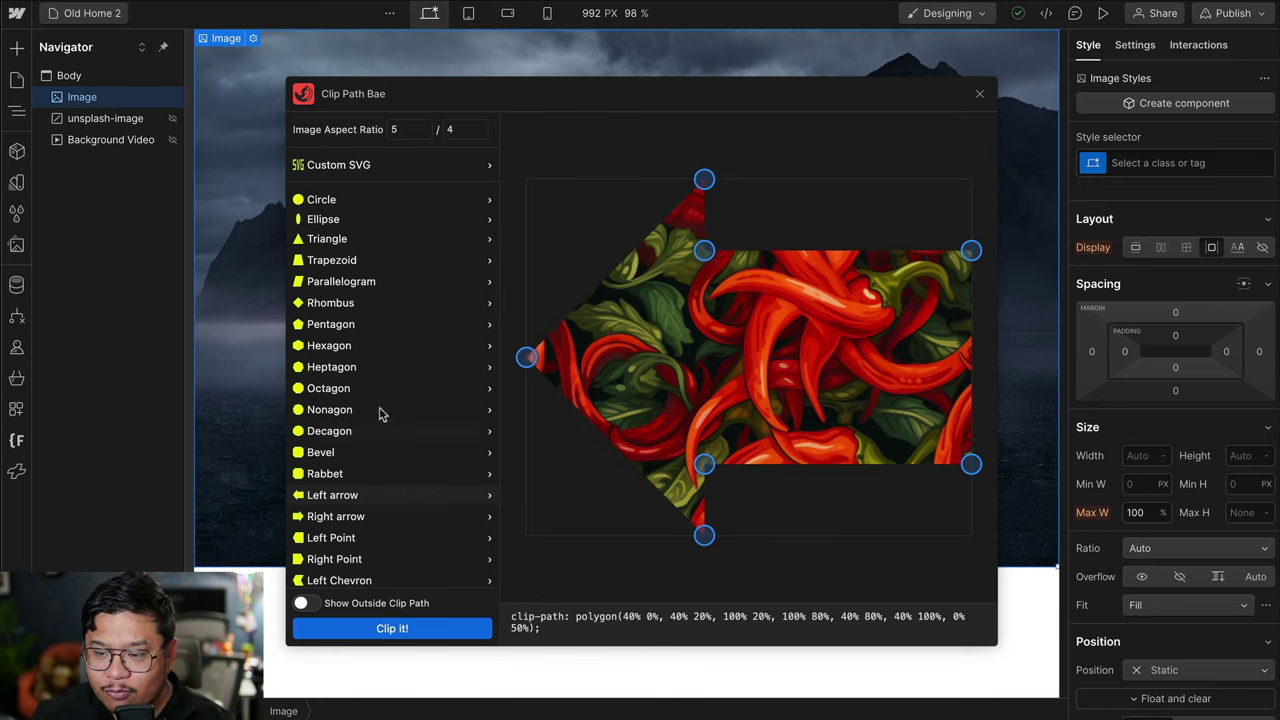
pyautogui.scroll(-3, 383, 434)
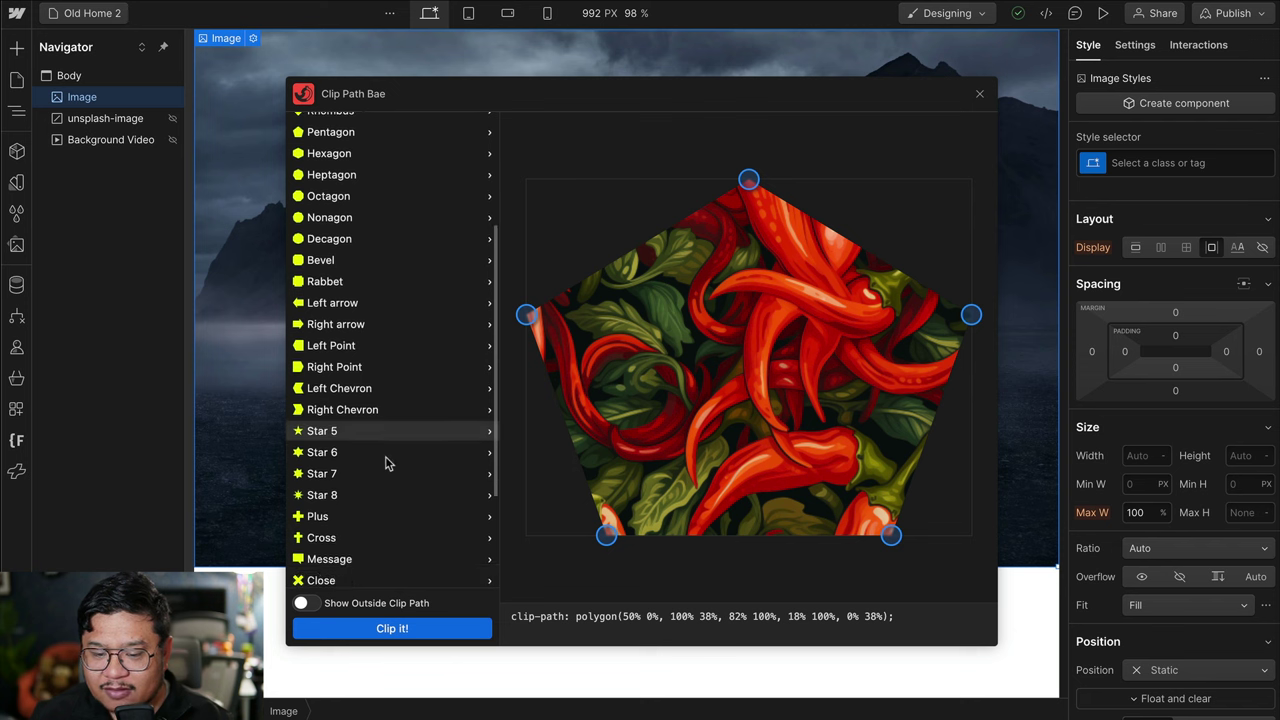
pyautogui.click(372, 410)
pyautogui.moveTo(637, 357); pyautogui.dragTo(526, 361)
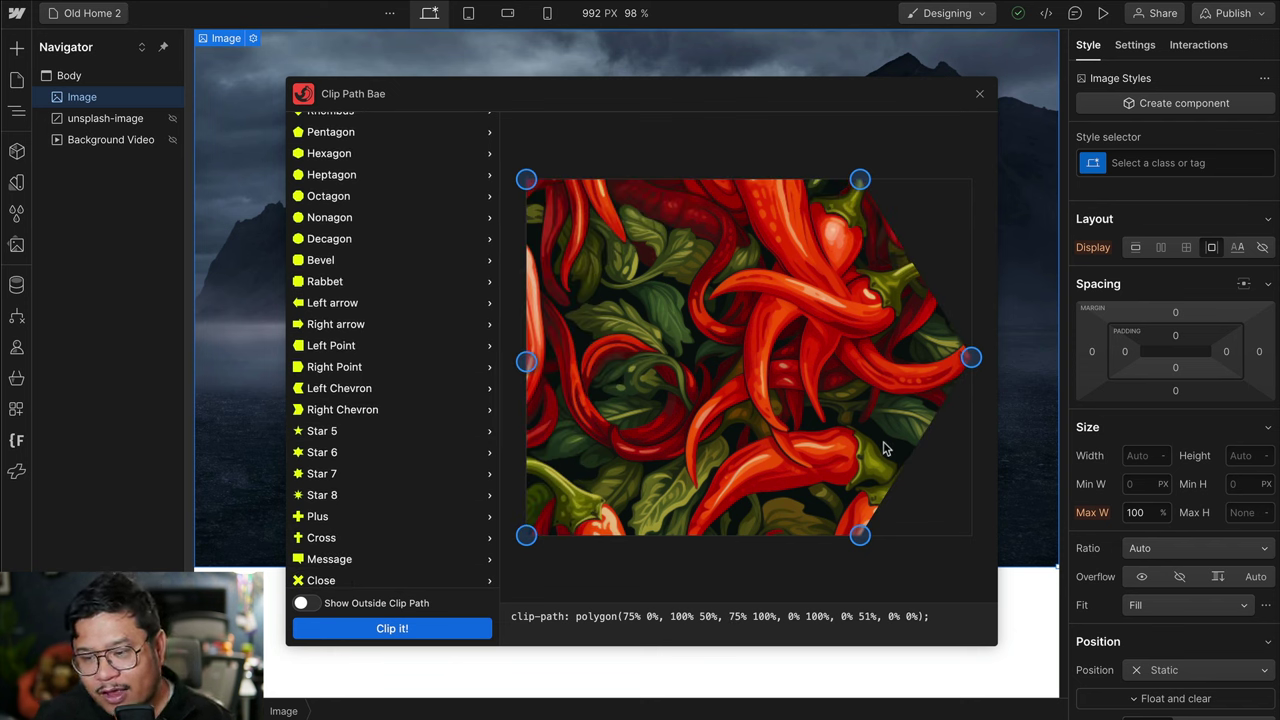
# - Reshape the X clip by moving its inner-left, inner-right and inner-bottom points
pyautogui.scroll(-4, 360, 475)
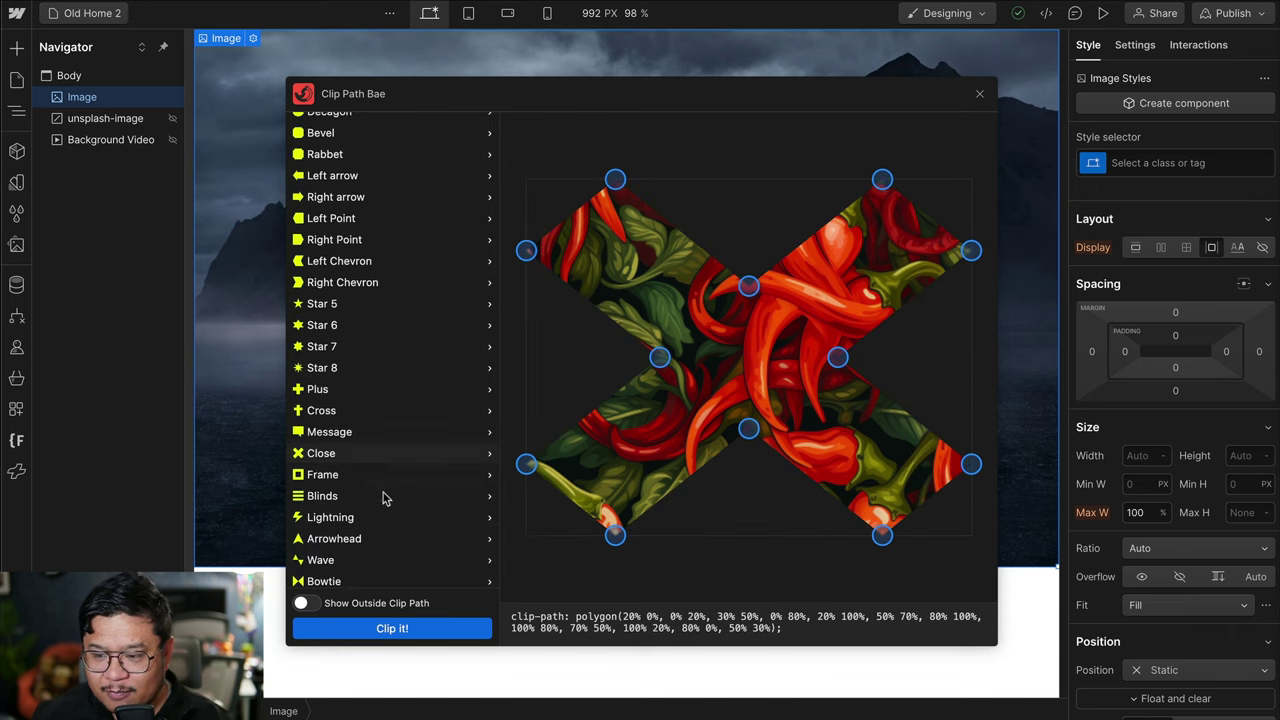
pyautogui.moveTo(659, 357); pyautogui.dragTo(707, 332)
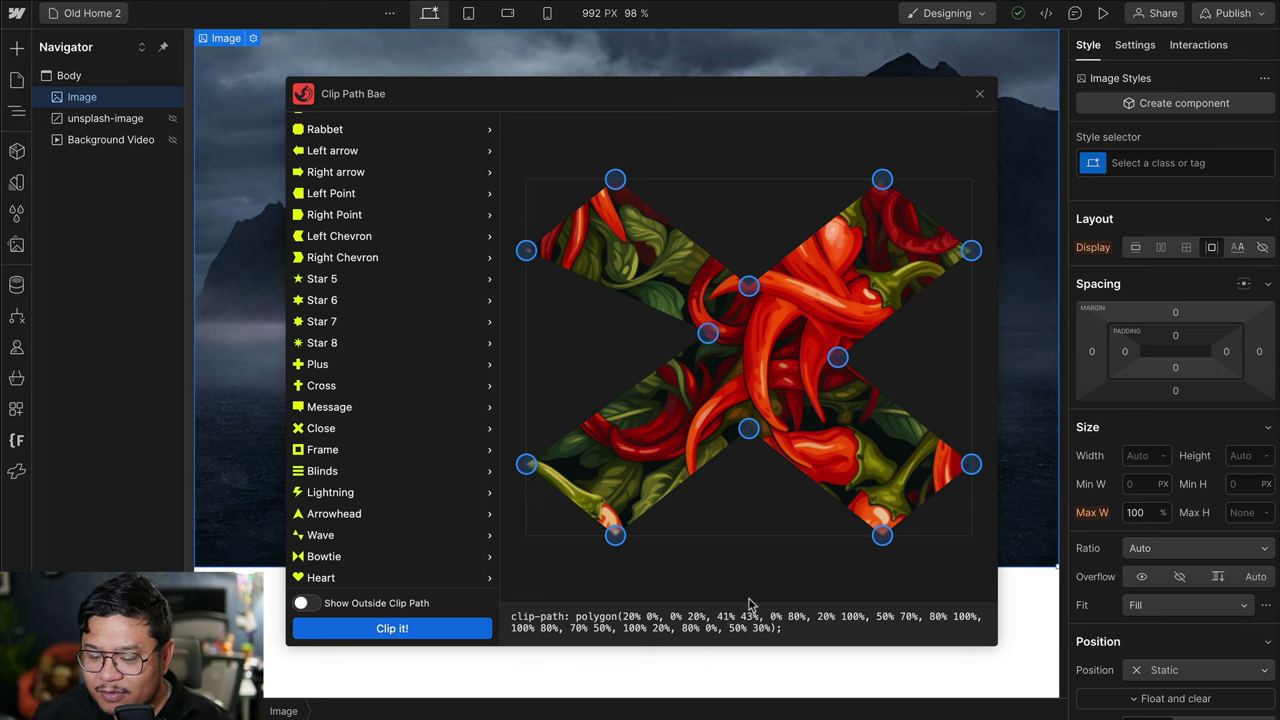
pyautogui.moveTo(837, 360); pyautogui.dragTo(825, 386)
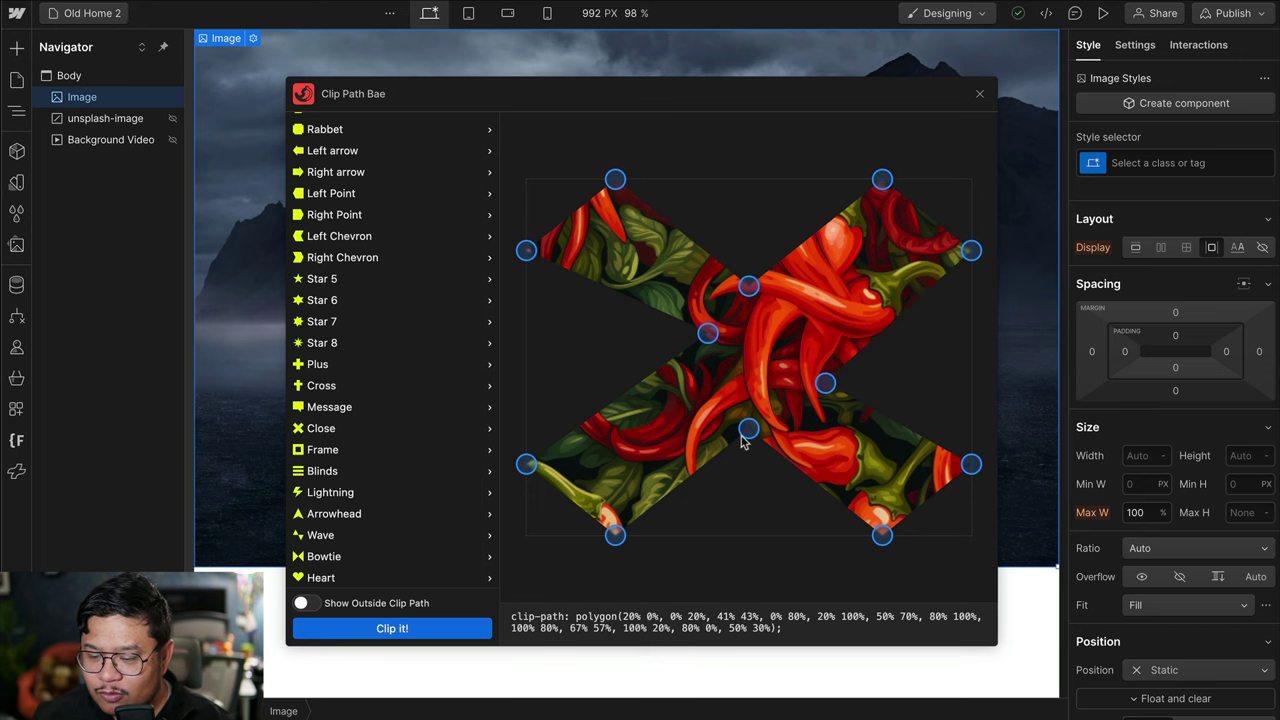
pyautogui.moveTo(748, 428); pyautogui.dragTo(717, 407)
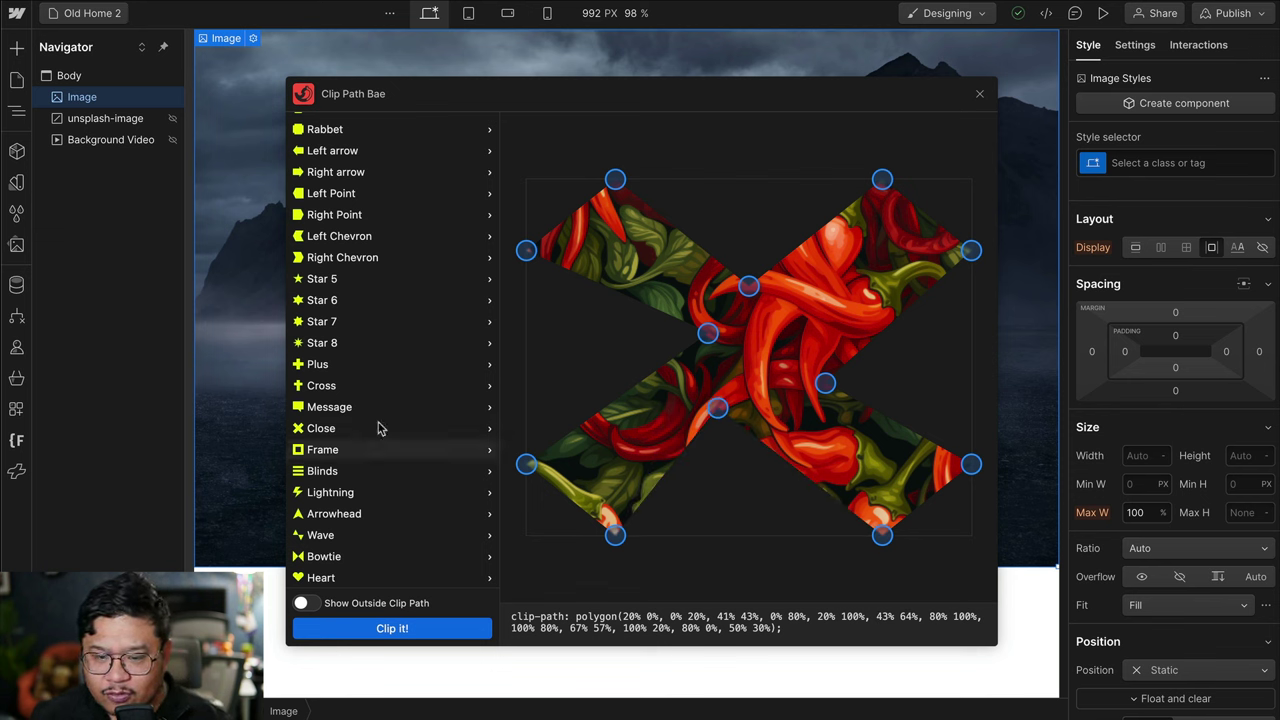
pyautogui.scroll(3, 380, 349)
# - Apply the Bevel octagon clip to the hero image, close Clip Path Bae, and reselect the image
pyautogui.click(322, 164)
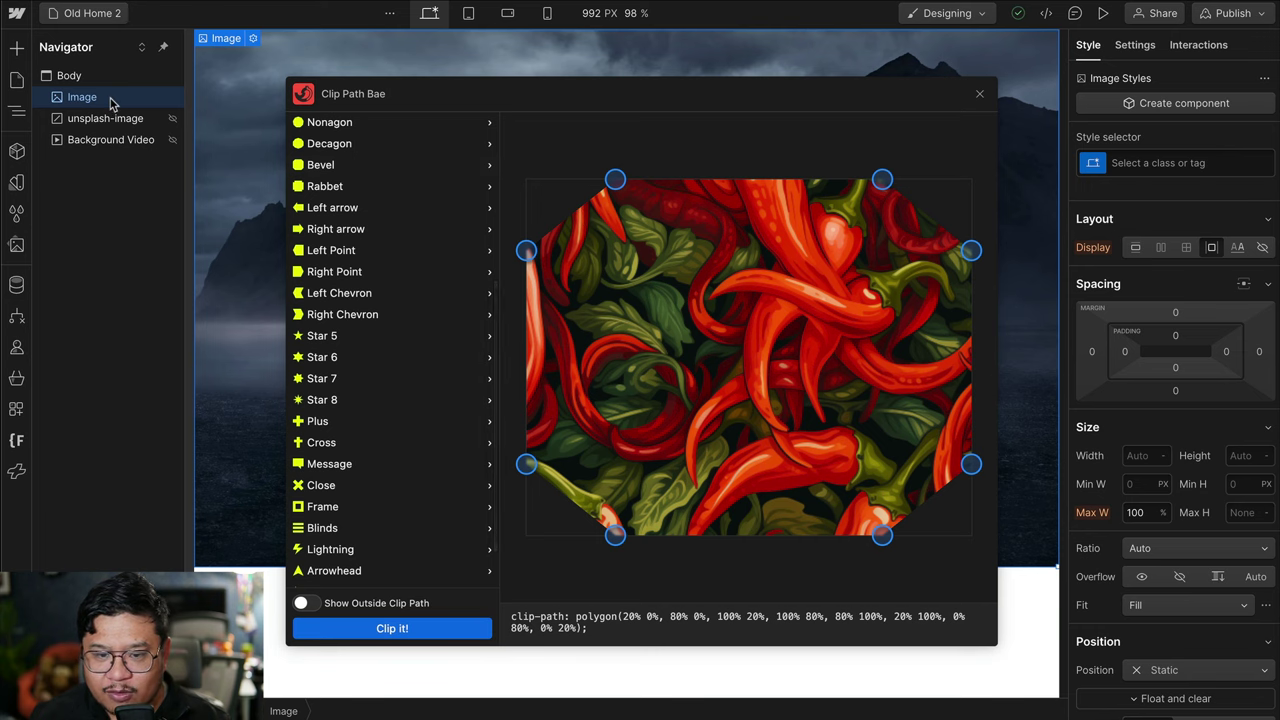
pyautogui.click(421, 632)
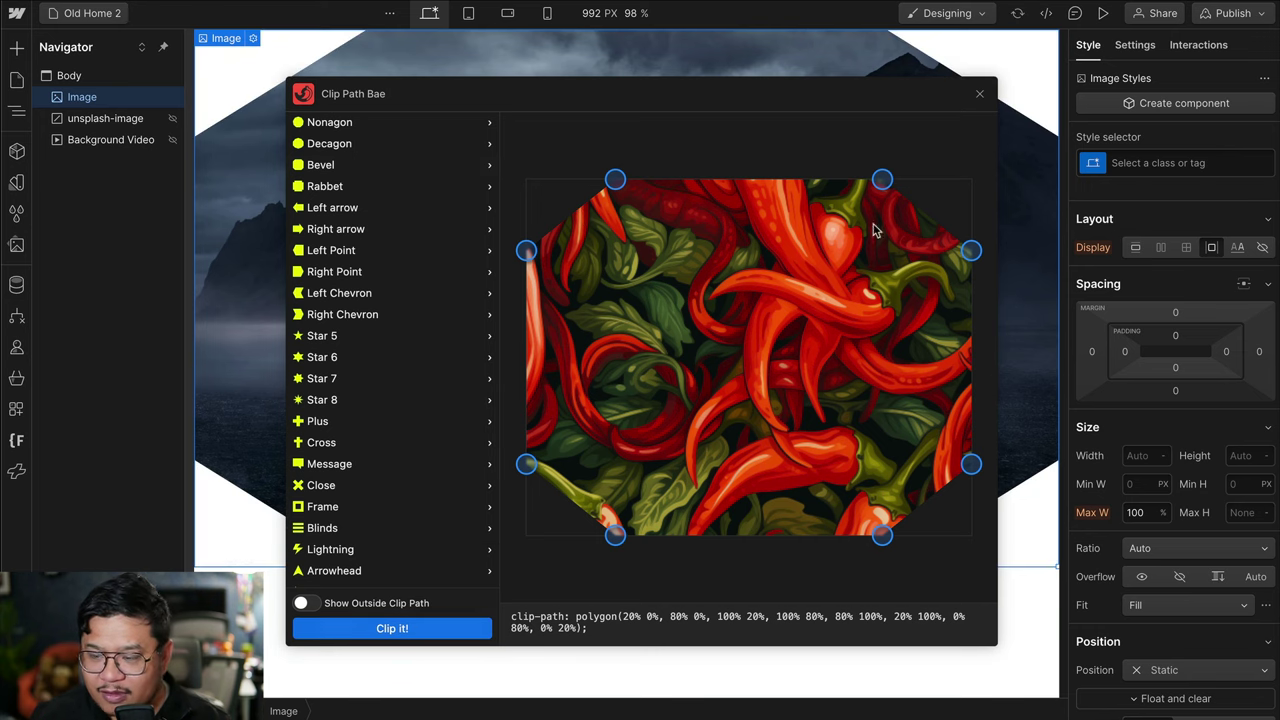
pyautogui.click(979, 93)
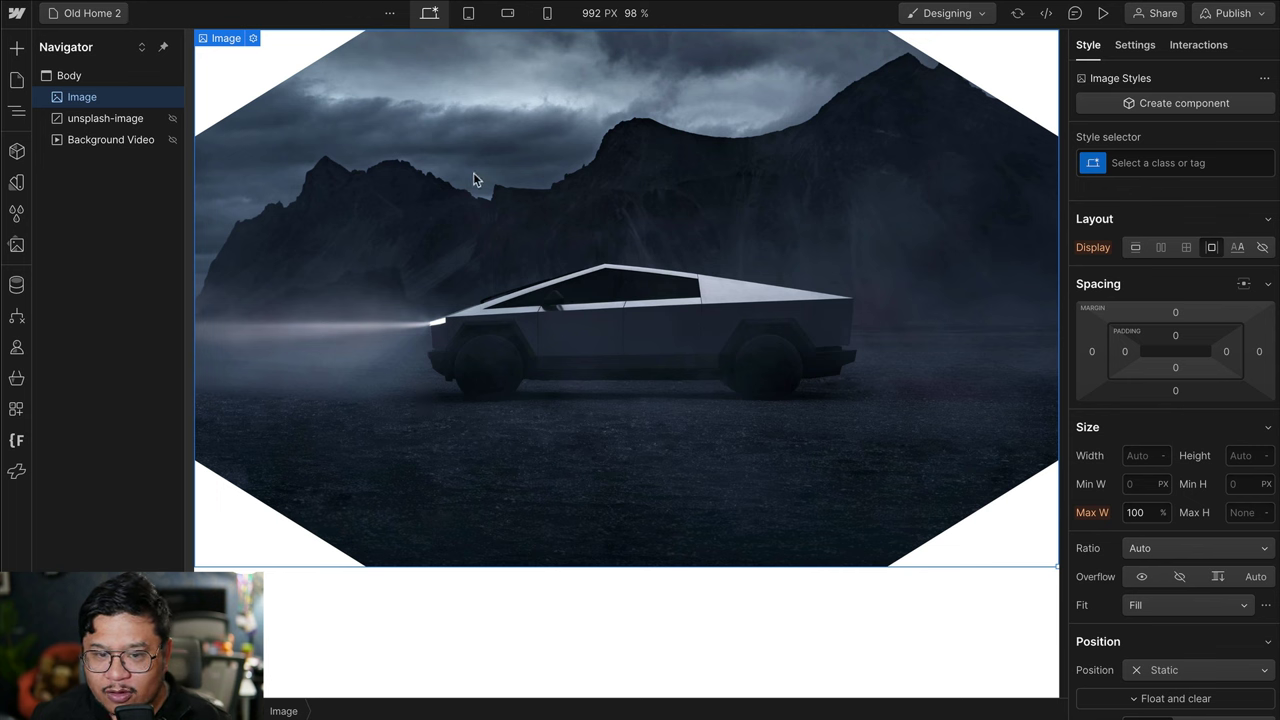
pyautogui.click(680, 608)
pyautogui.click(686, 421)
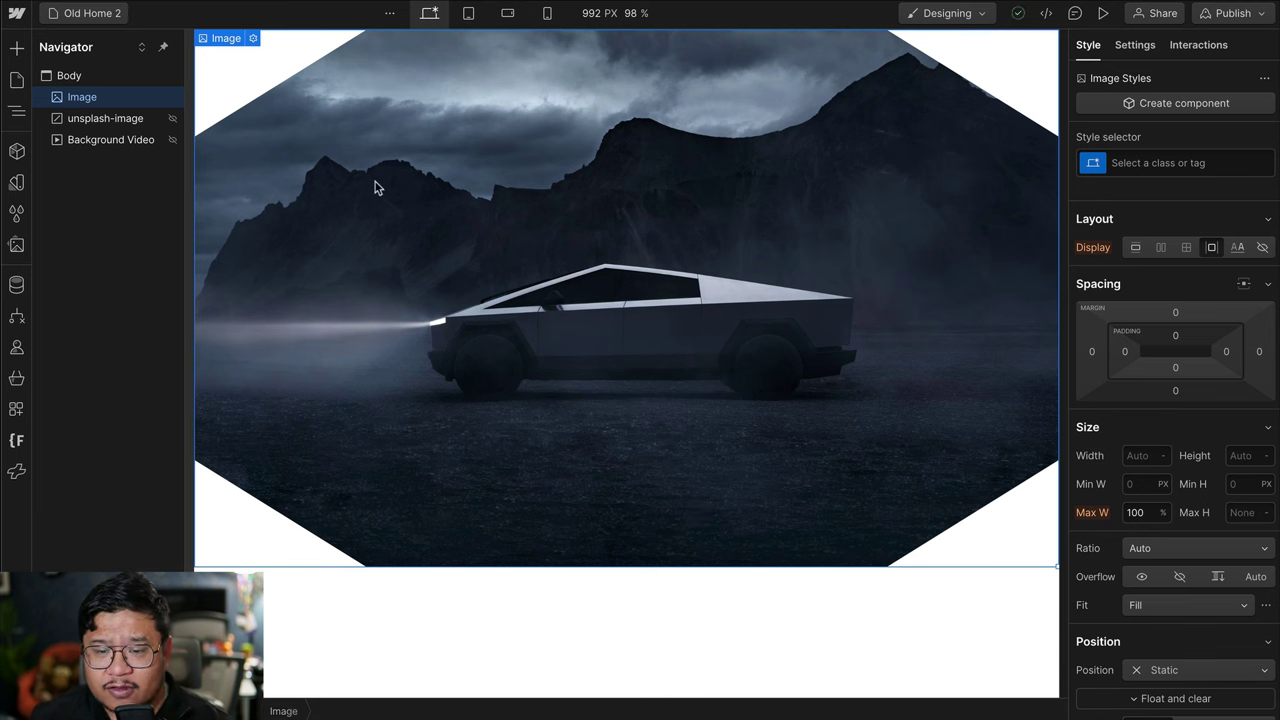
# - Undo the octagon clip and reopen Clip Path Bae with the Pentagon shape
pyautogui.hotkey('ctrl', 'z')
pyautogui.click(16, 409)
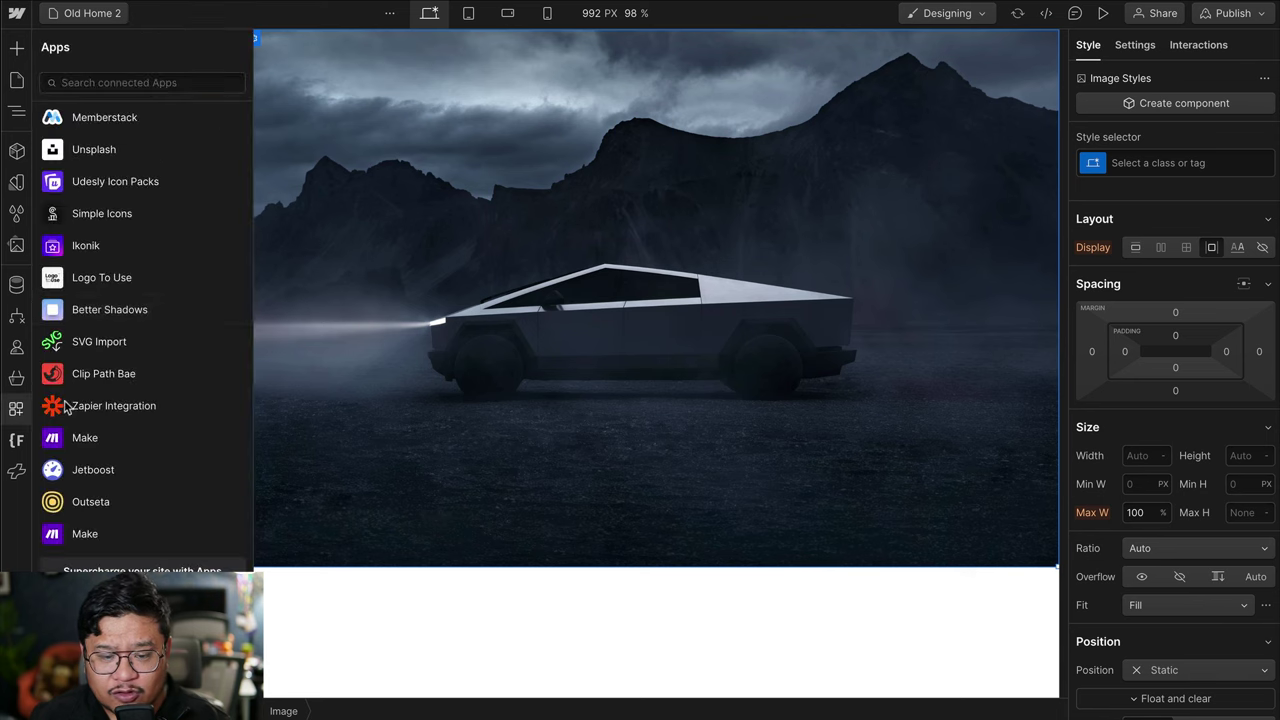
pyautogui.click(215, 375)
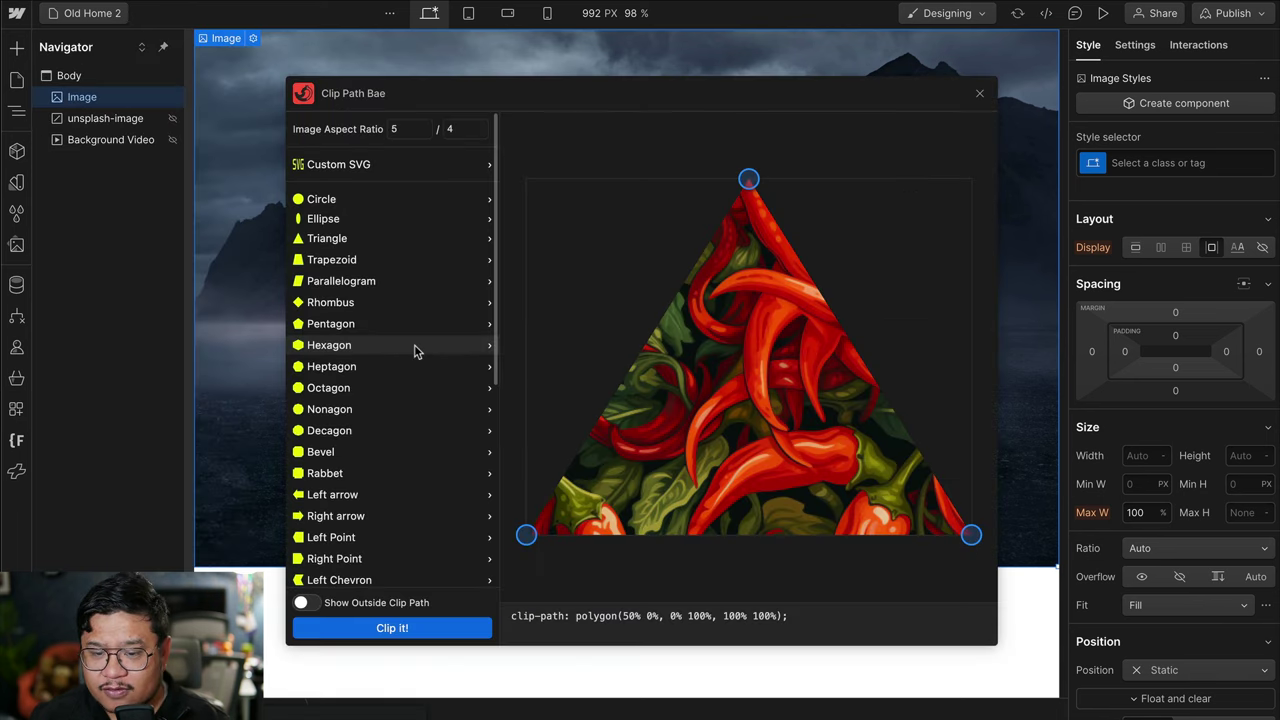
pyautogui.click(366, 287)
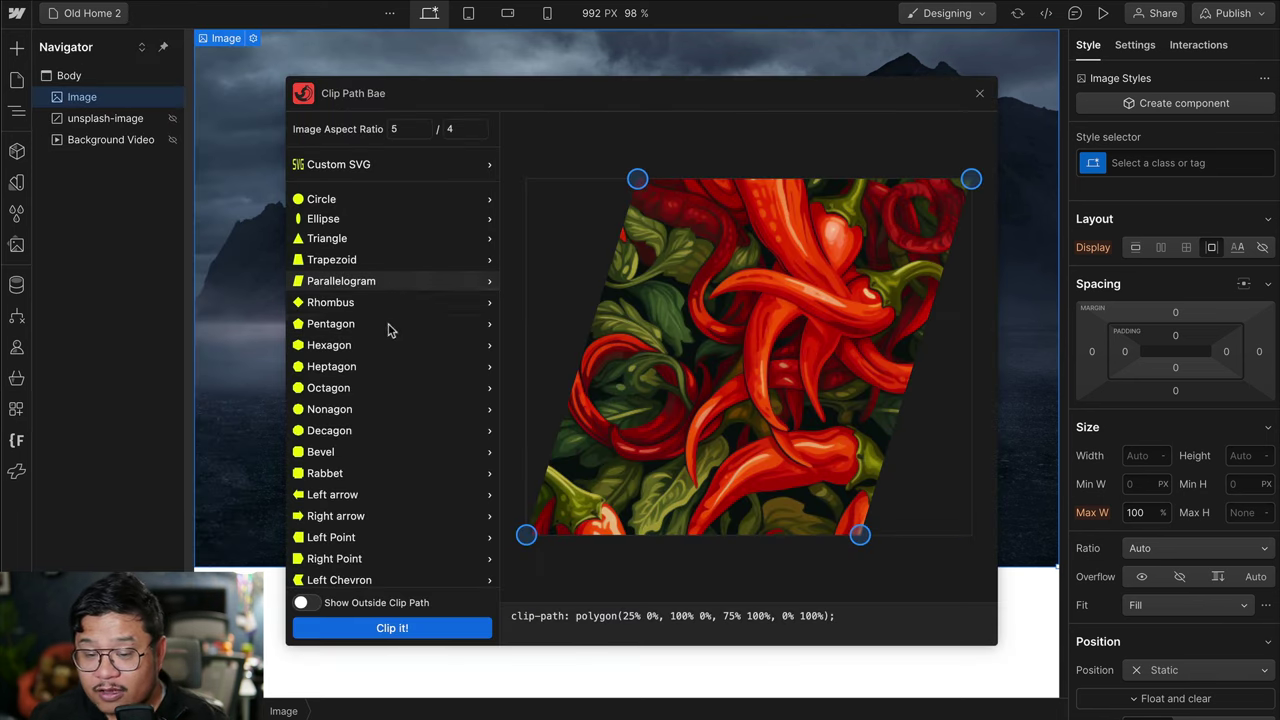
pyautogui.click(358, 325)
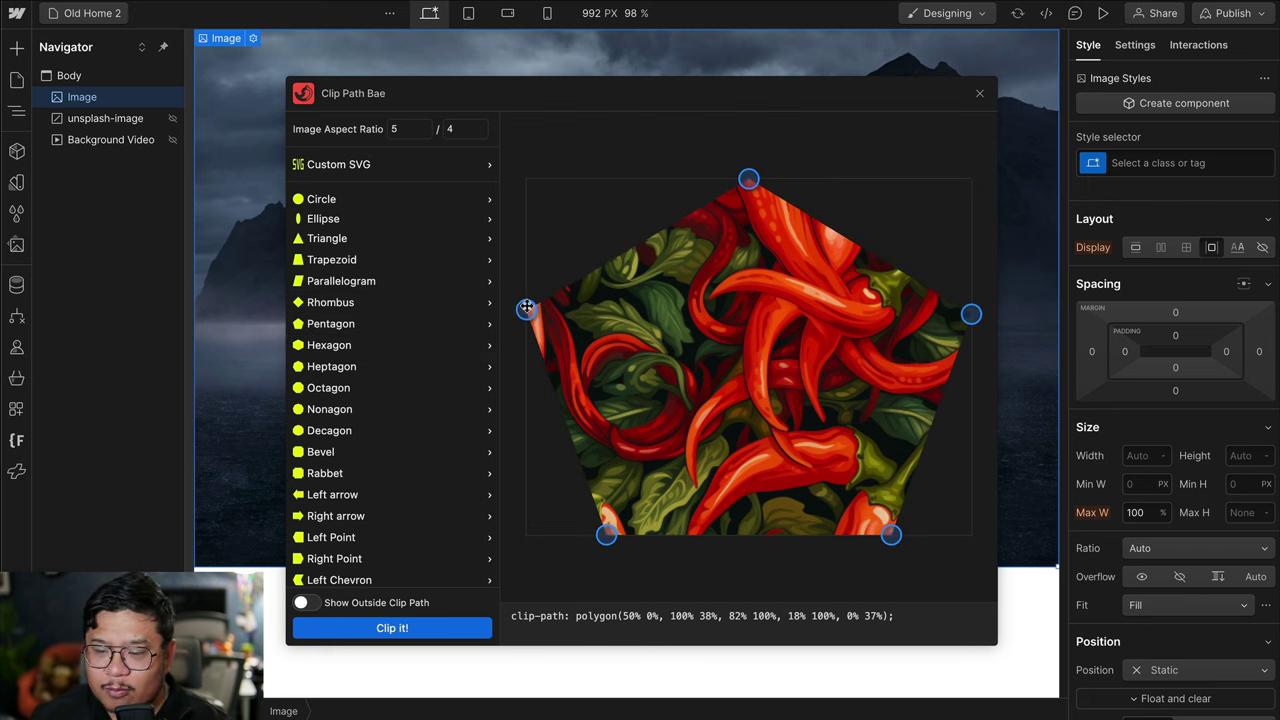
# - Drag the pentagon points to form polygon(100% 0%, 100% 70%, 76% 100%, 0% 100%, 0% 0%)
pyautogui.moveTo(526, 314); pyautogui.dragTo(491, 103)
pyautogui.moveTo(605, 533); pyautogui.dragTo(526, 534)
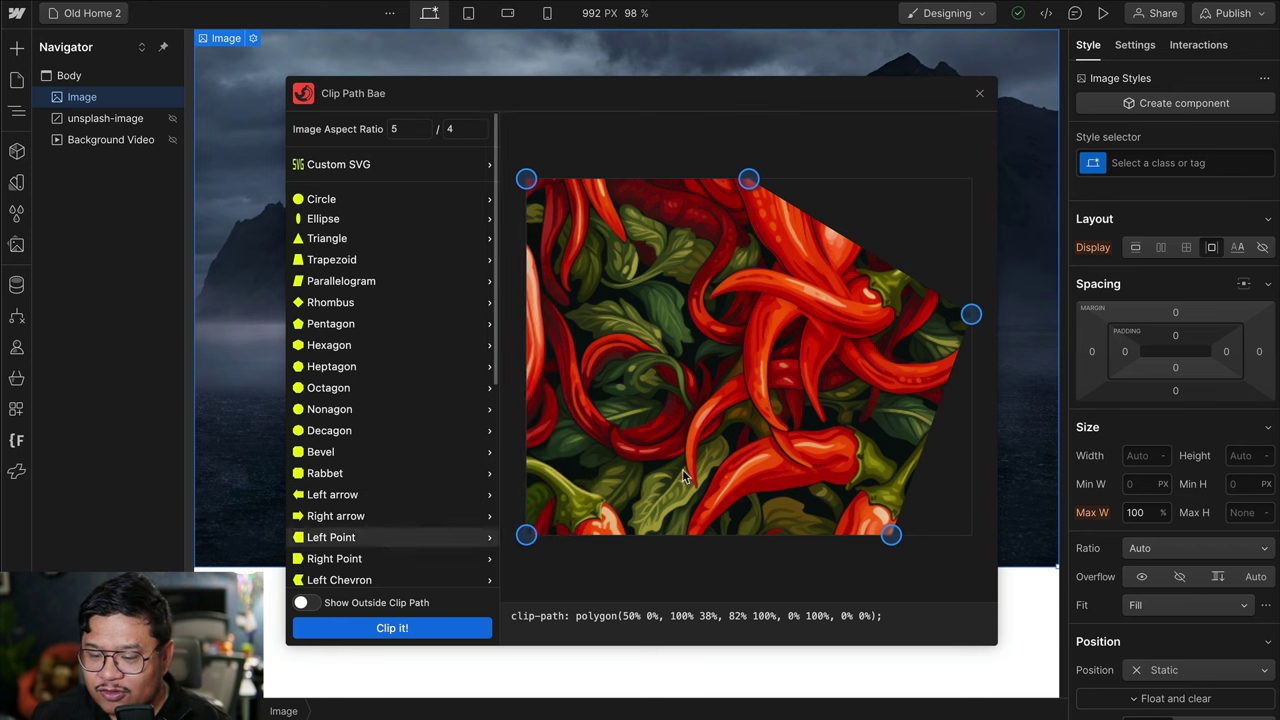
pyautogui.moveTo(757, 183); pyautogui.dragTo(1030, 172)
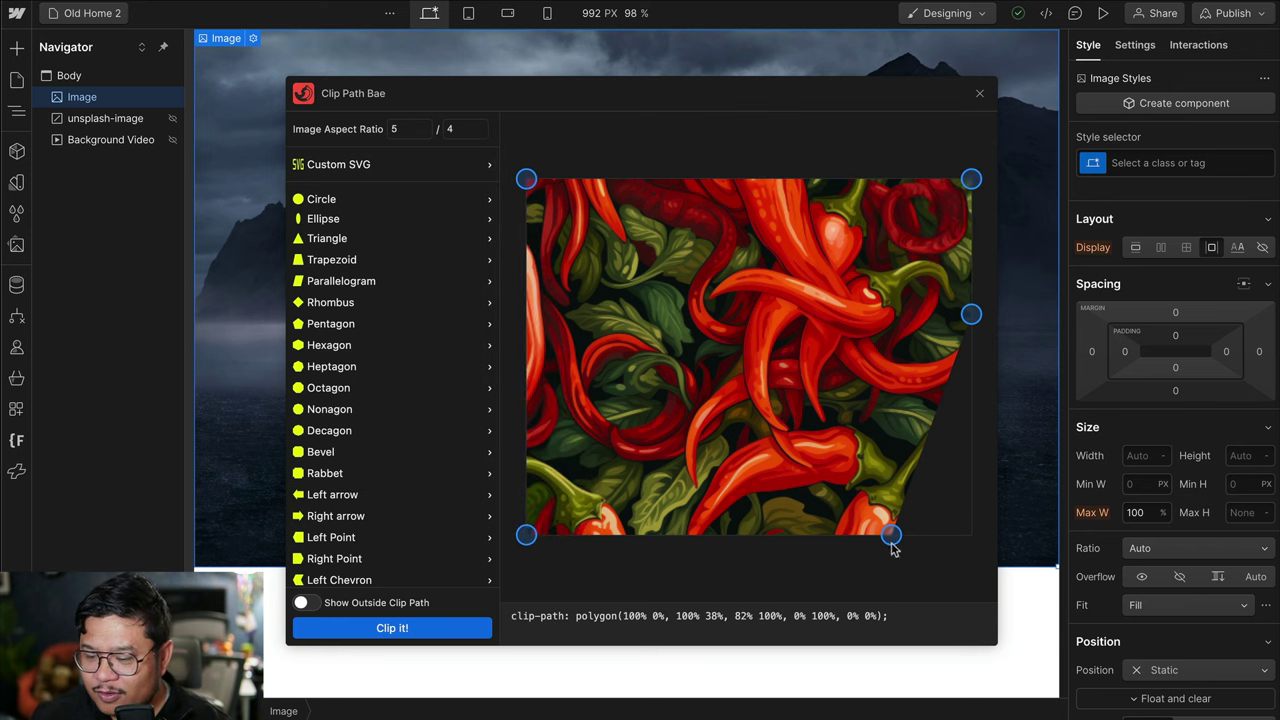
pyautogui.moveTo(891, 534); pyautogui.dragTo(865, 534)
pyautogui.moveTo(969, 316); pyautogui.dragTo(970, 427)
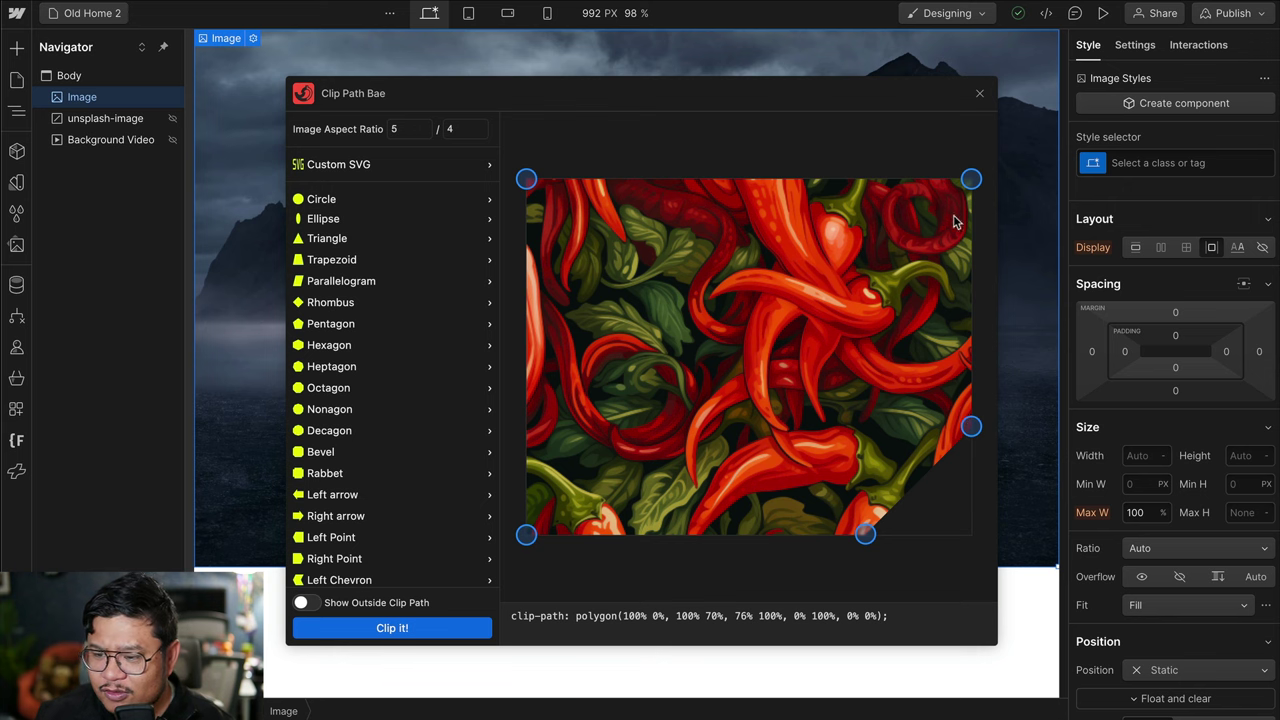
# - Apply the bottom-right cut-corner clip to the hero image and close Clip Path Bae
pyautogui.click(408, 638)
pyautogui.click(979, 93)
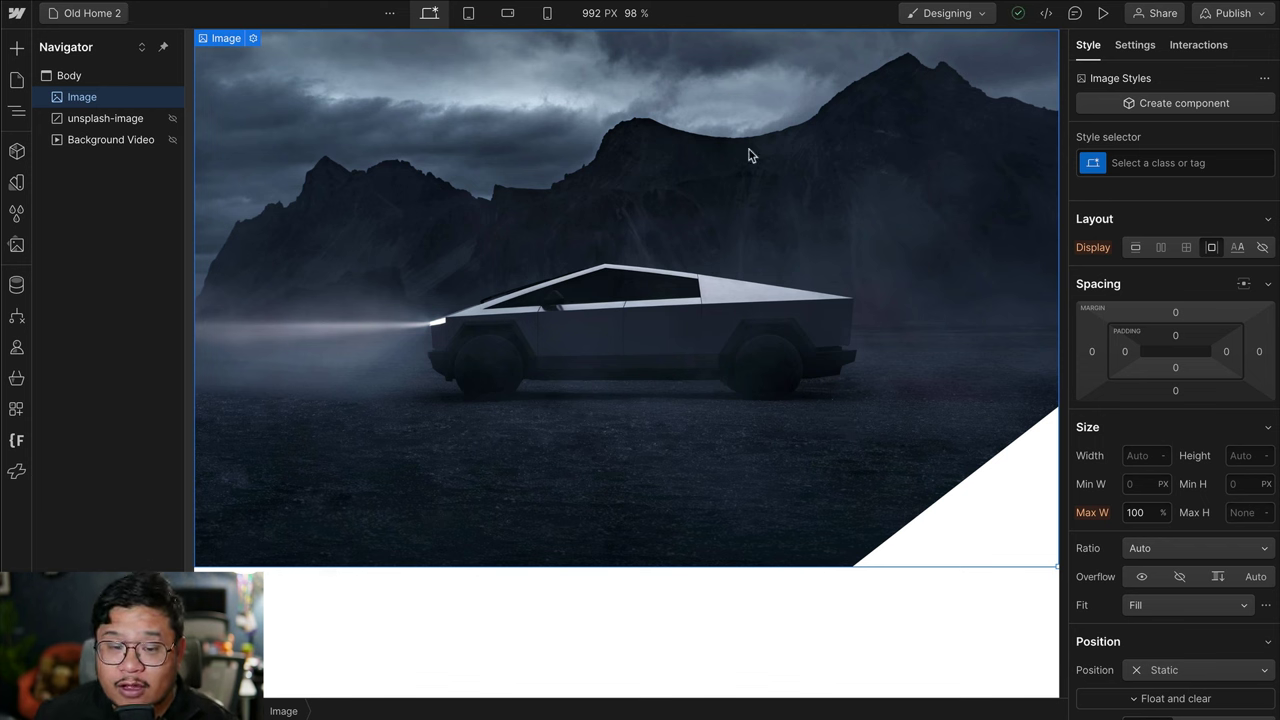
# - Reset the Background Video's display setting so the video shows again
pyautogui.click(128, 142)
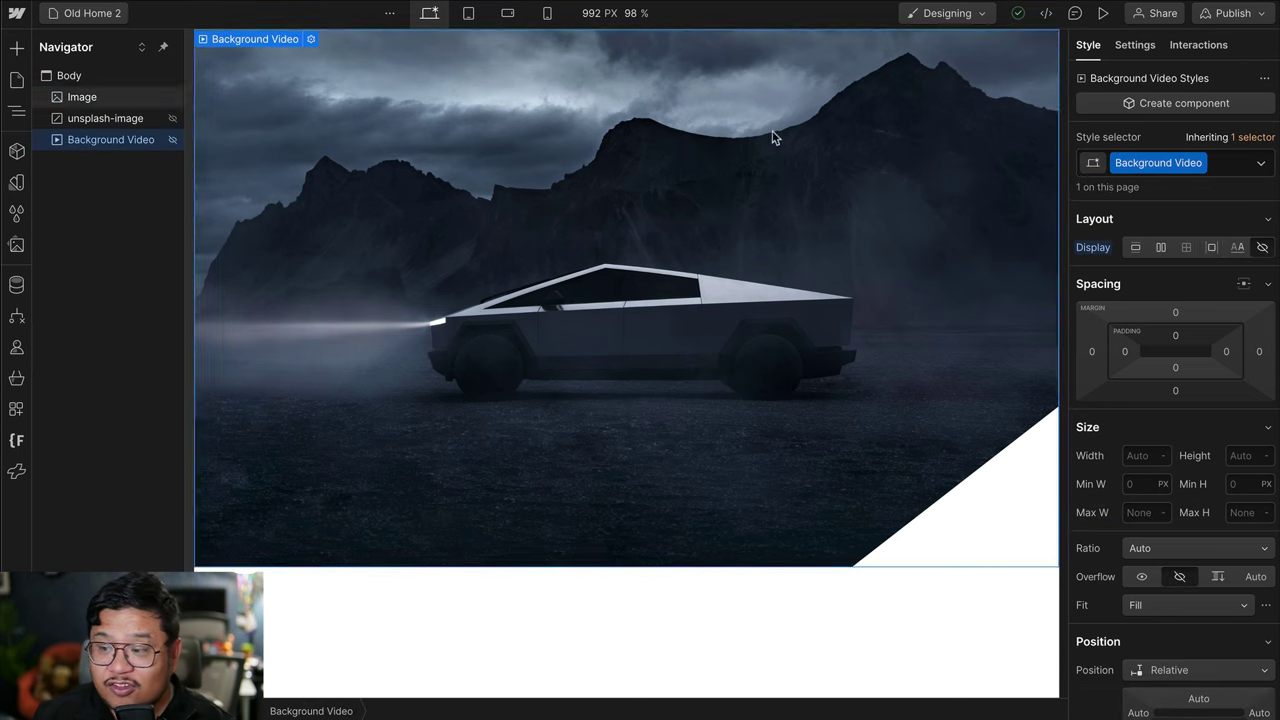
pyautogui.click(1106, 248)
pyautogui.click(1117, 272)
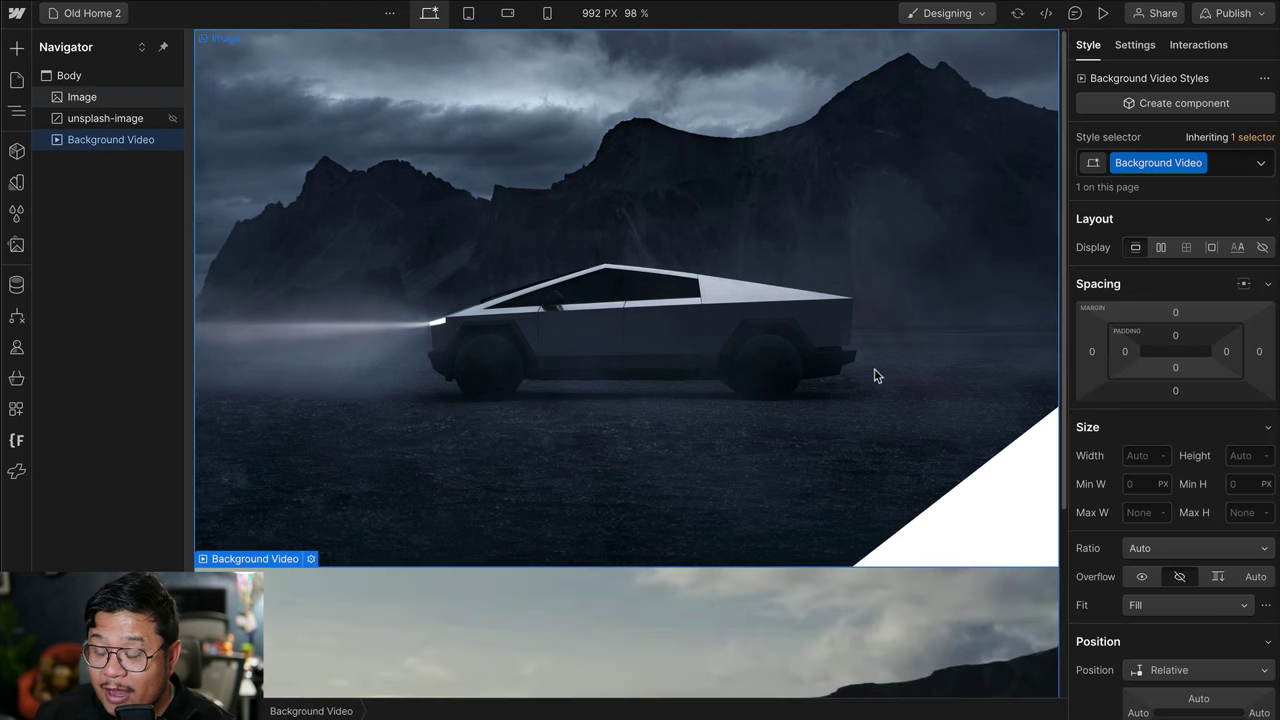
pyautogui.scroll(-1, 874, 370)
pyautogui.scroll(-3, 874, 376)
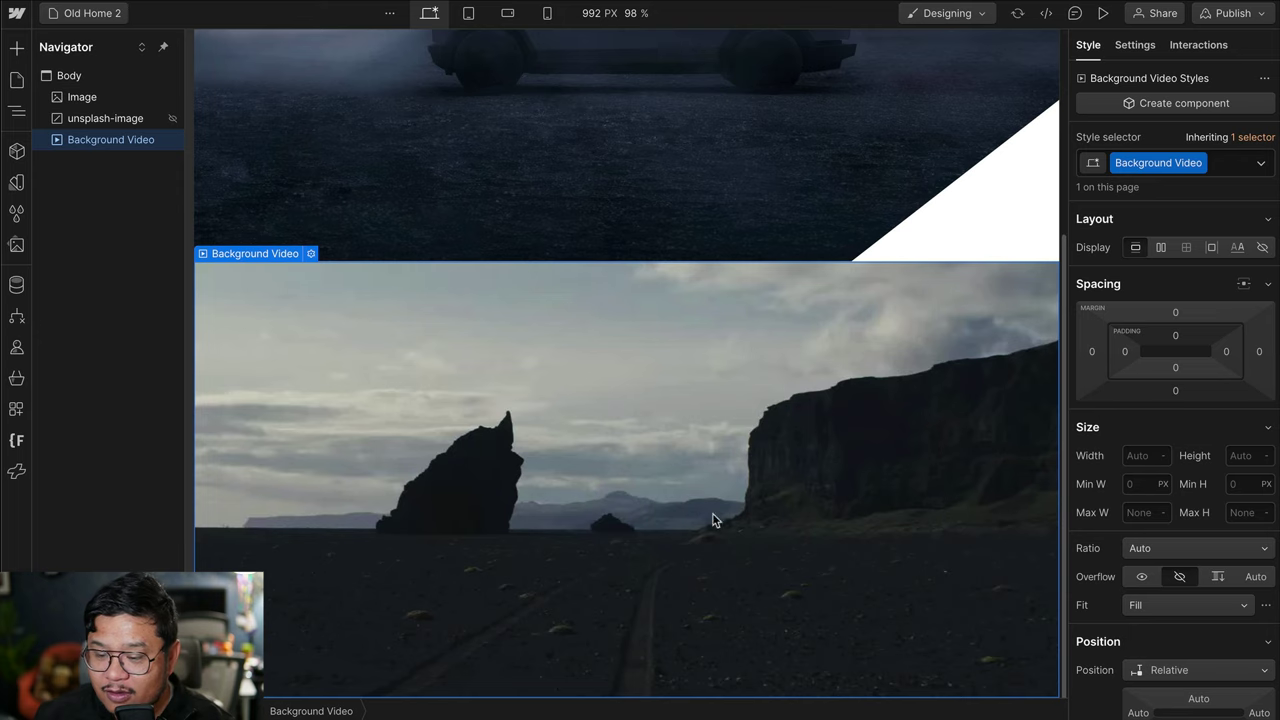
# - Preview the page with the video playing, then return to the editor and open Apps
pyautogui.click(1103, 13)
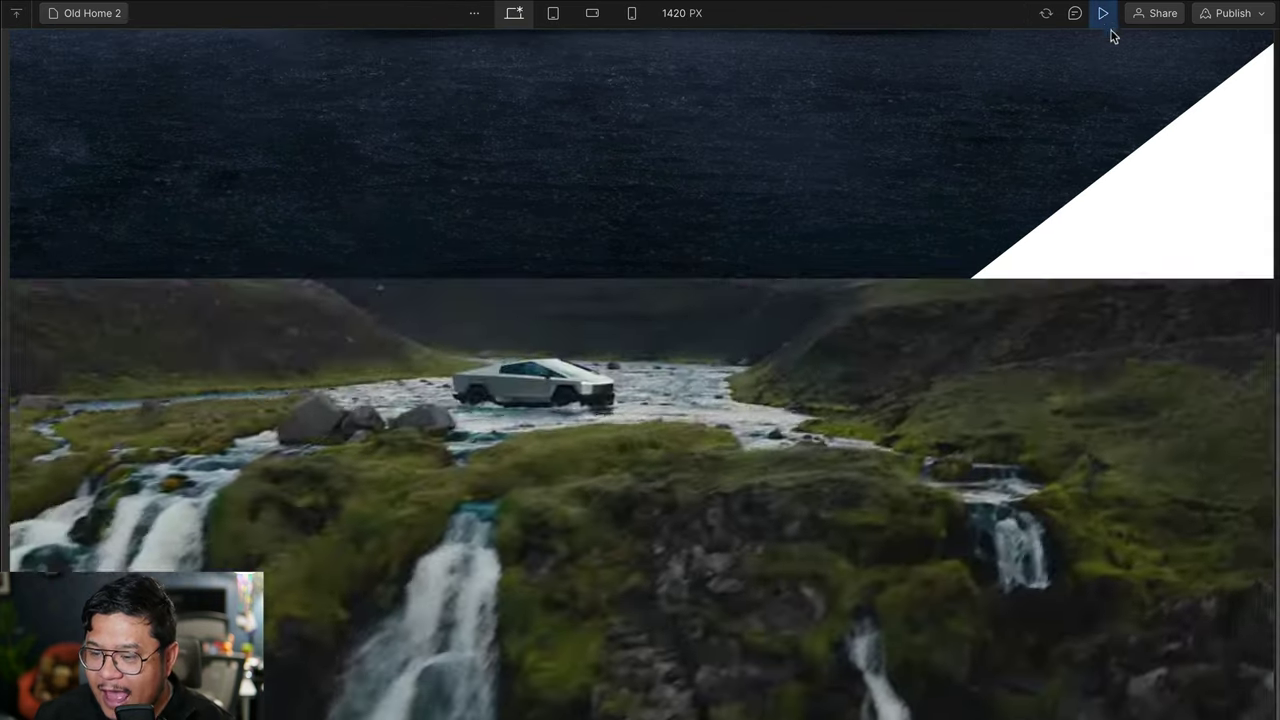
pyautogui.click(1103, 13)
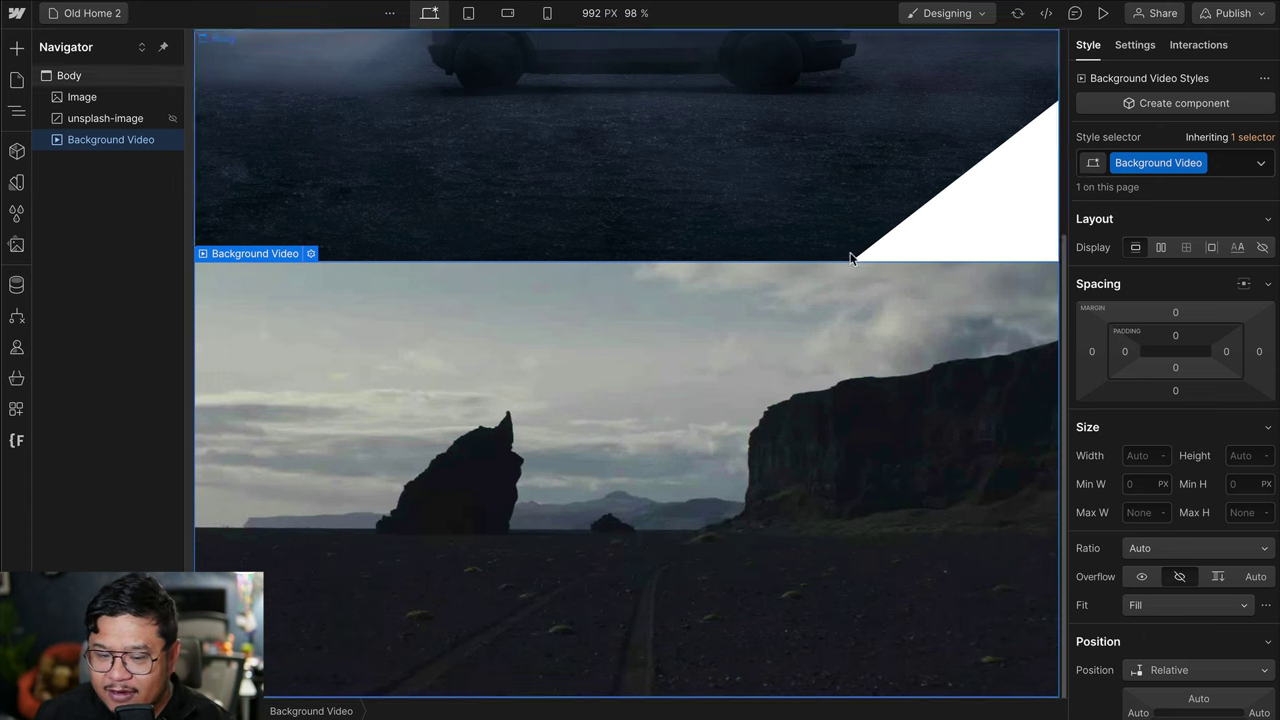
pyautogui.click(16, 408)
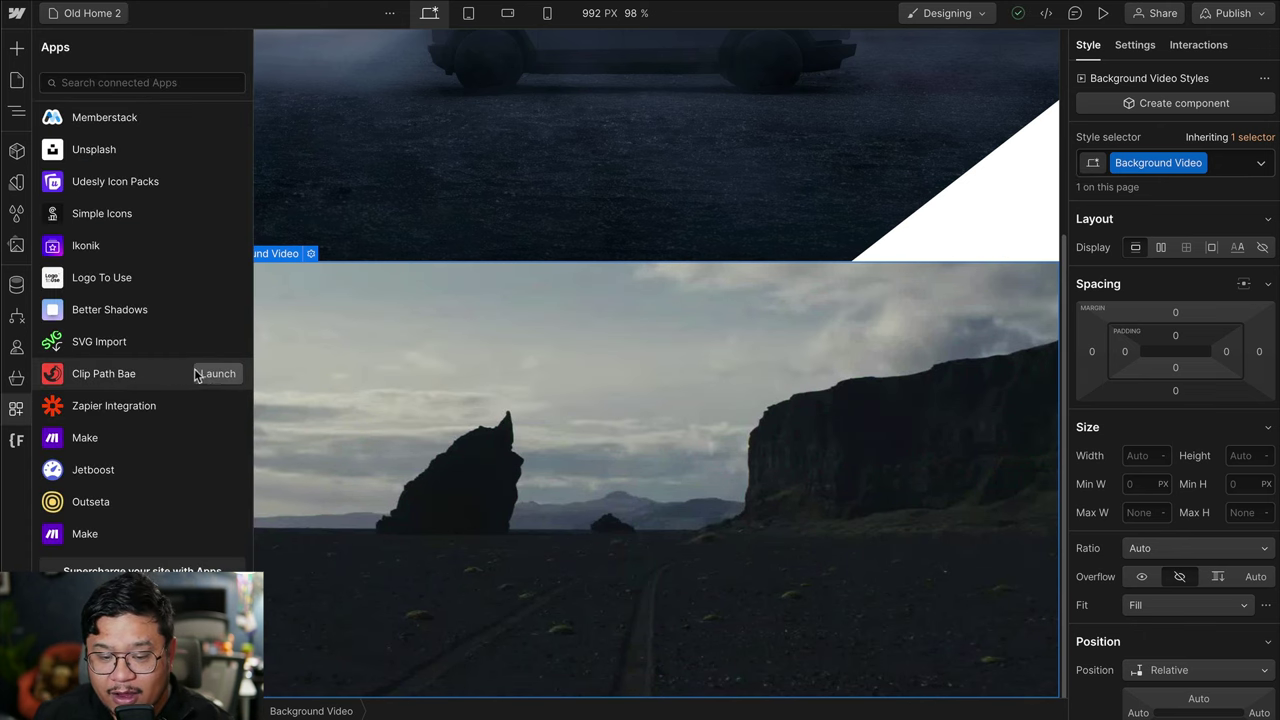
# - Launch Clip Path Bae for the background video and choose the Pentagon shape
pyautogui.click(198, 374)
pyautogui.scroll(-3, 430, 435)
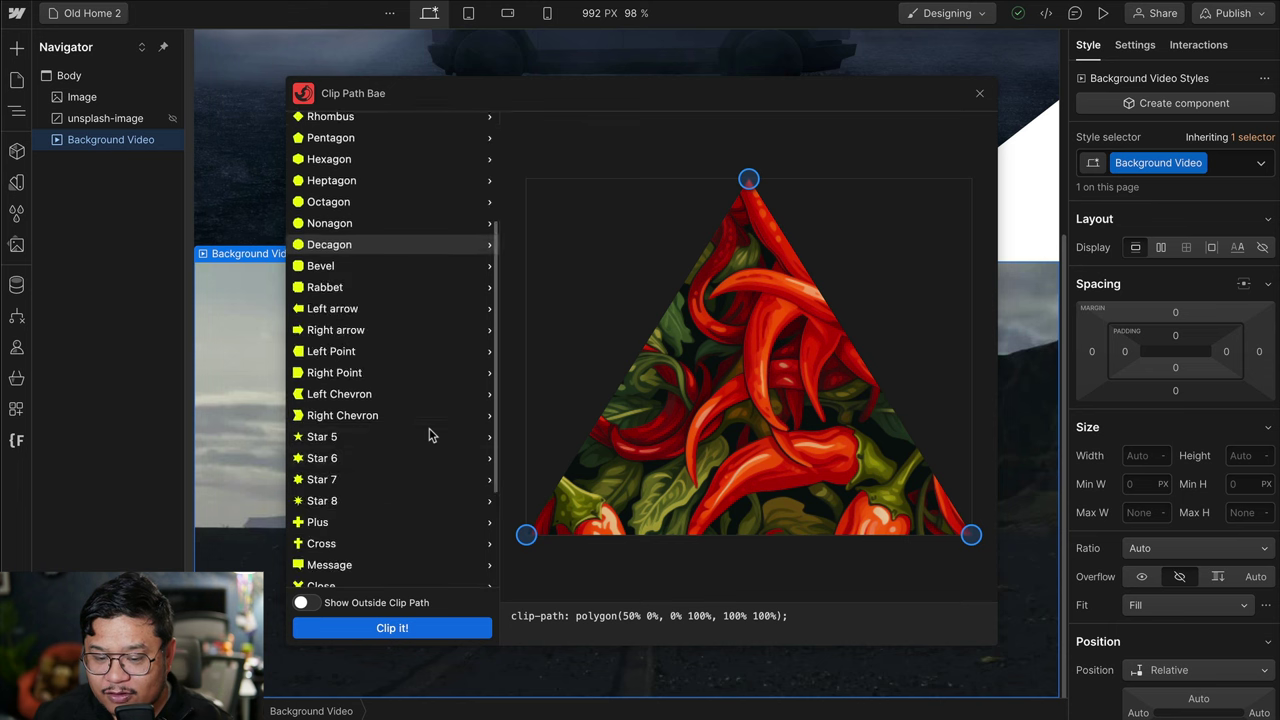
pyautogui.click(360, 183)
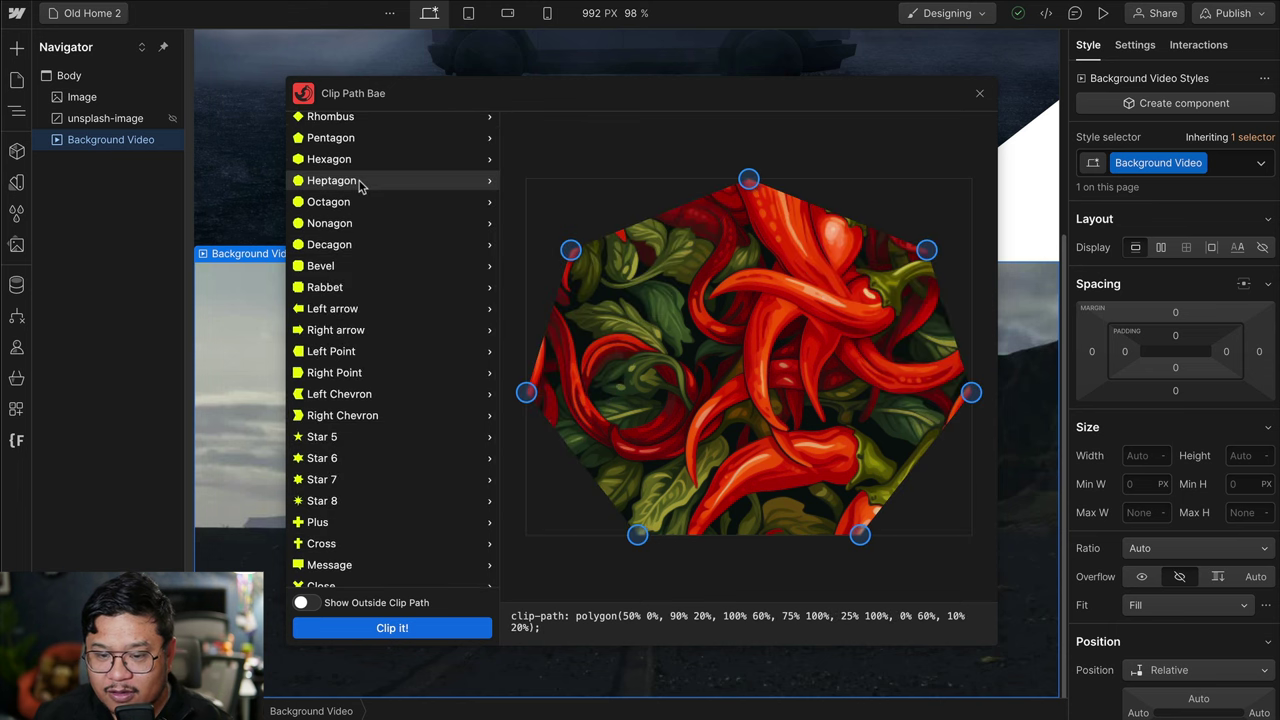
pyautogui.scroll(1, 347, 183)
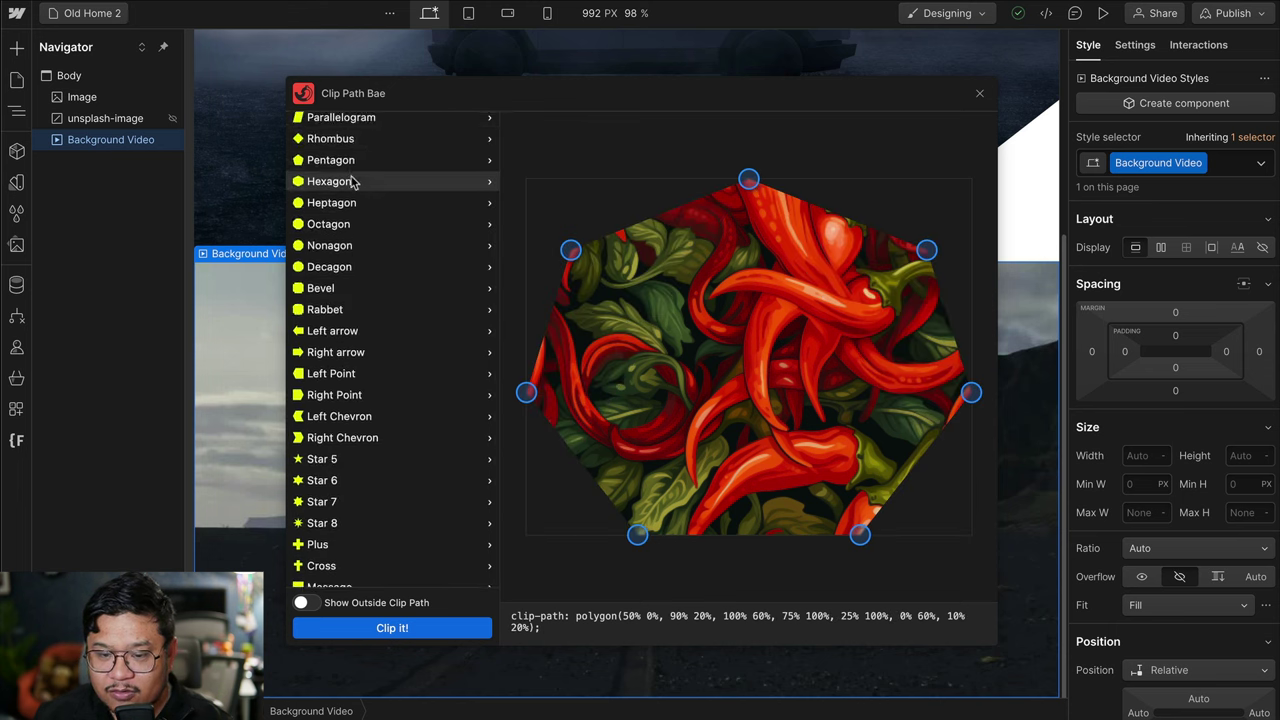
pyautogui.click(351, 163)
# - Reshape the pentagon to polygon(100% 0%, 100% 69%, 75% 100%, 0% 99%, 0% 0%)
pyautogui.moveTo(526, 314); pyautogui.dragTo(526, 179)
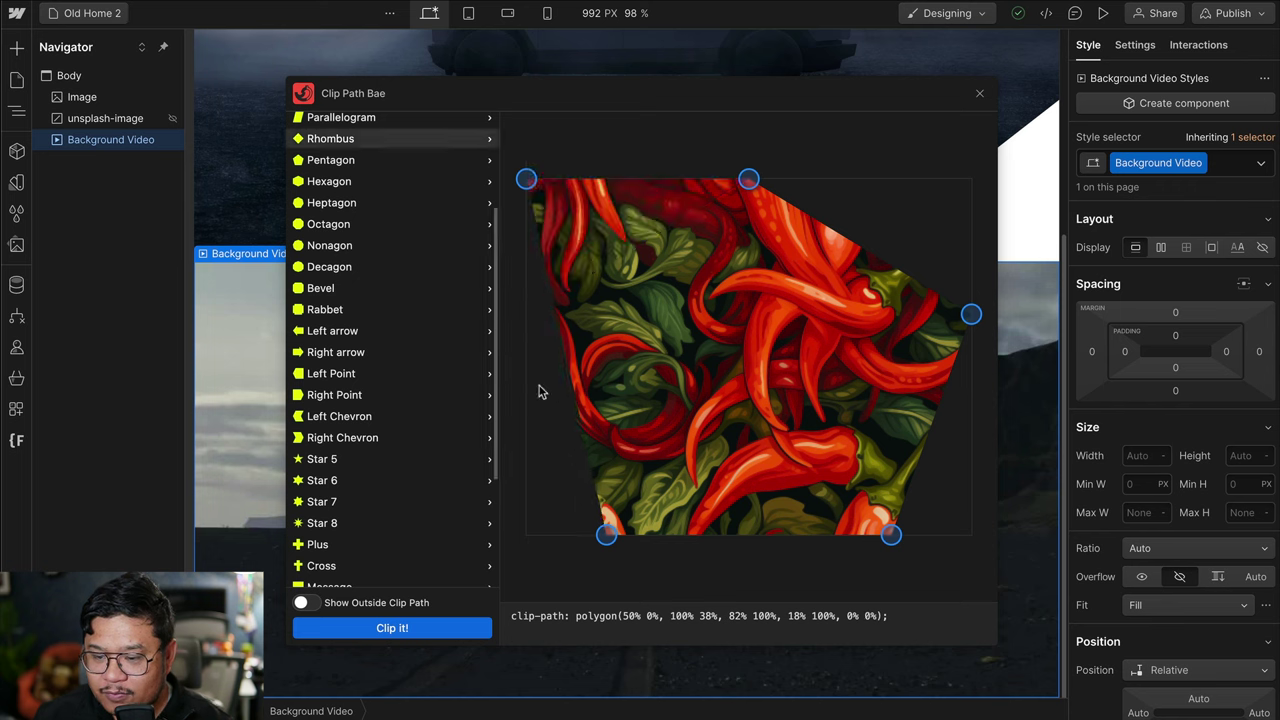
pyautogui.moveTo(606, 535); pyautogui.dragTo(526, 532)
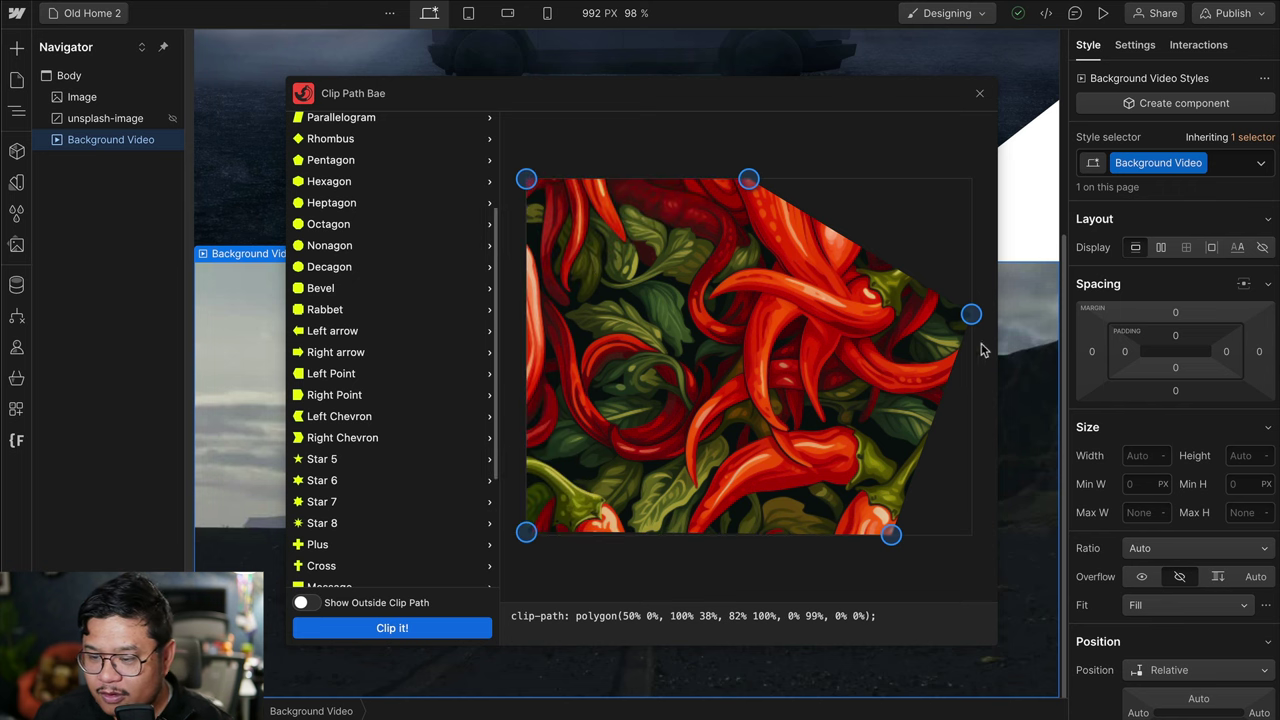
pyautogui.moveTo(971, 314); pyautogui.dragTo(971, 216)
pyautogui.moveTo(985, 155); pyautogui.dragTo(971, 425)
pyautogui.moveTo(750, 181); pyautogui.dragTo(1035, 160)
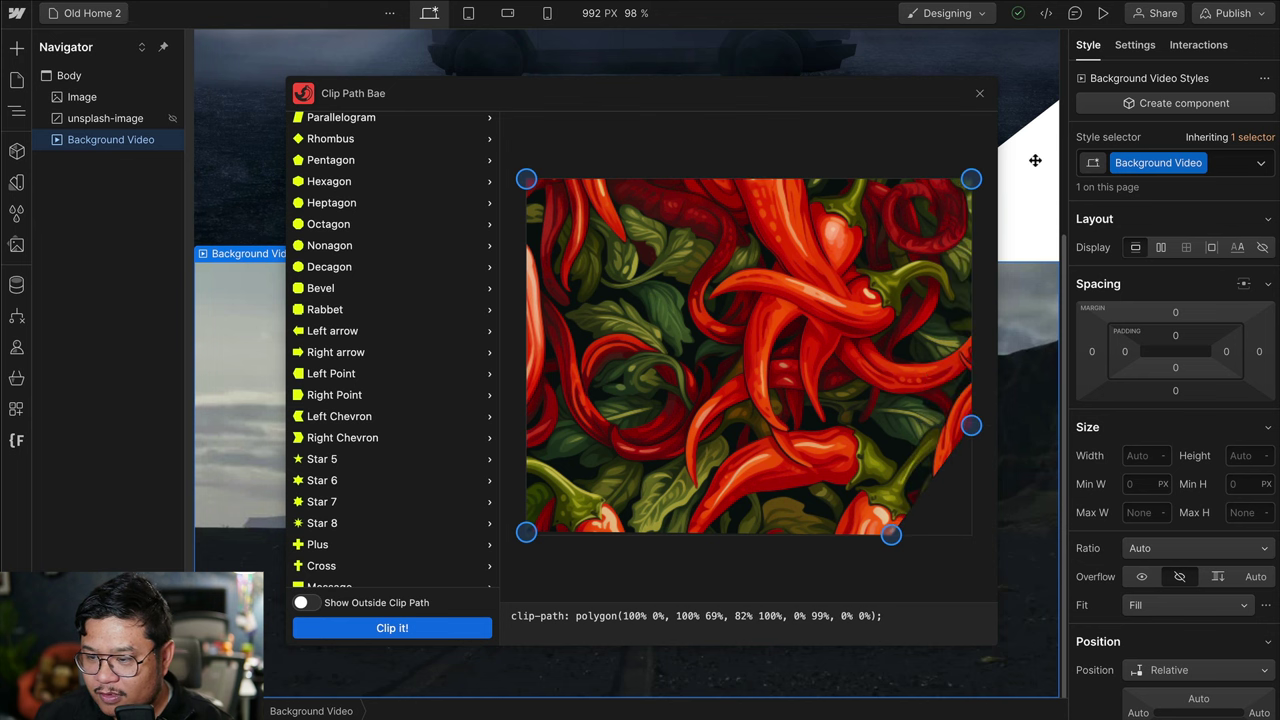
pyautogui.moveTo(891, 534); pyautogui.dragTo(857, 535)
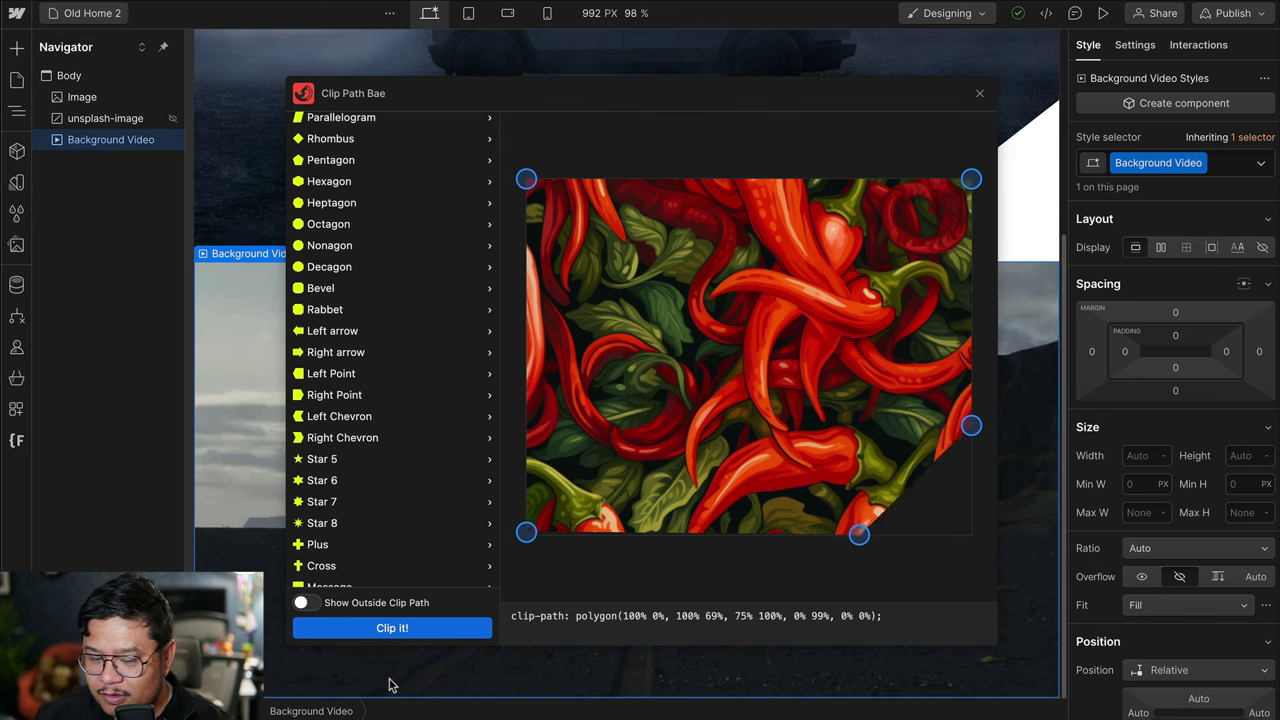
# - Apply the clip to the background video, close the app, and check it in preview
pyautogui.click(428, 630)
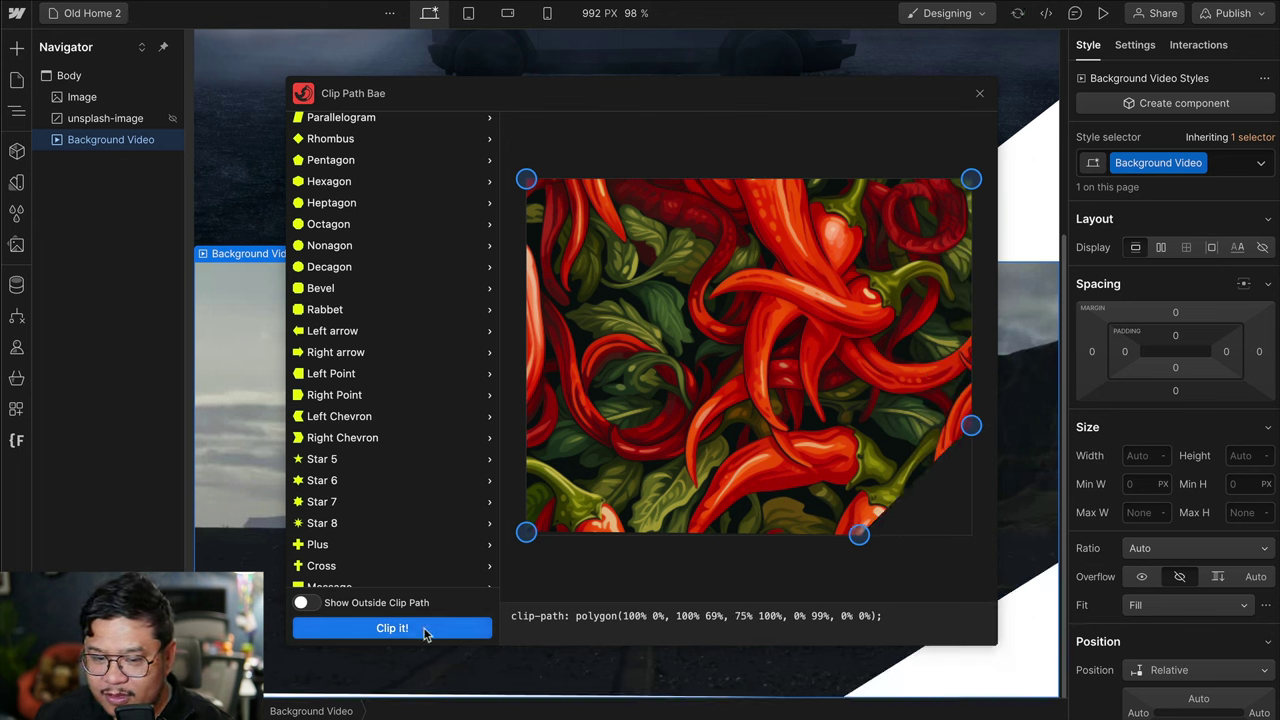
pyautogui.click(979, 95)
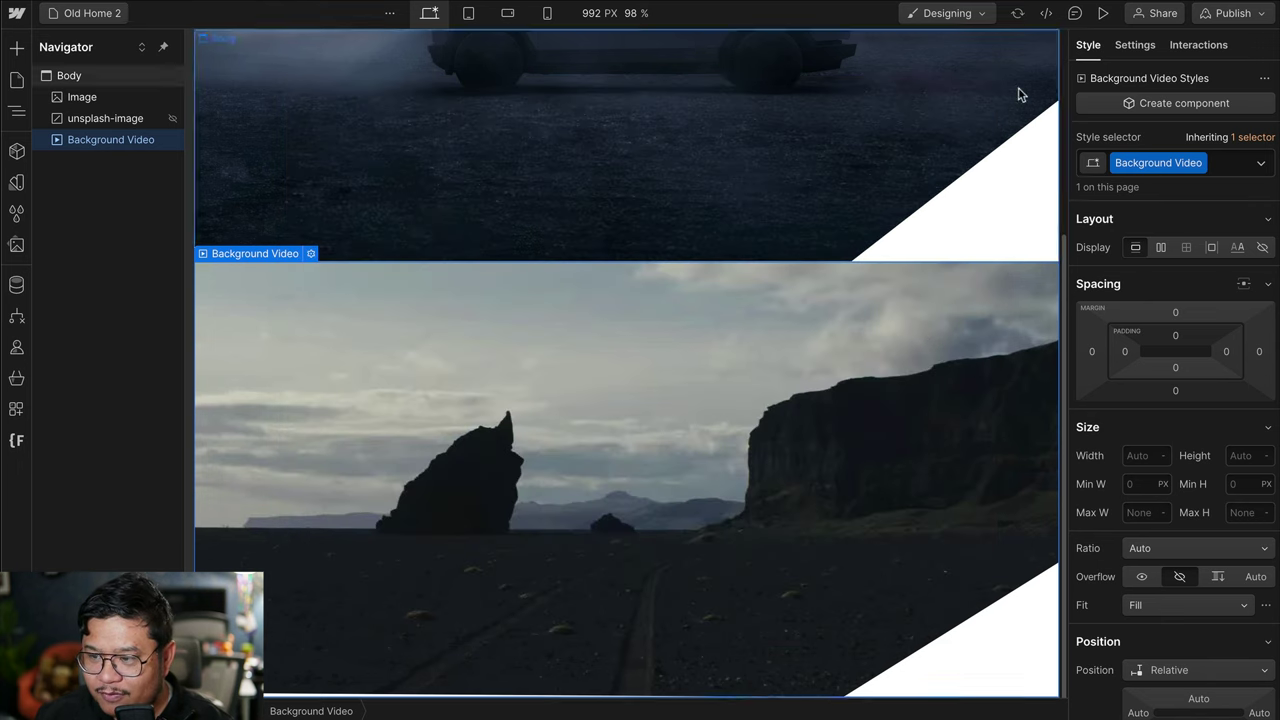
pyautogui.click(1102, 13)
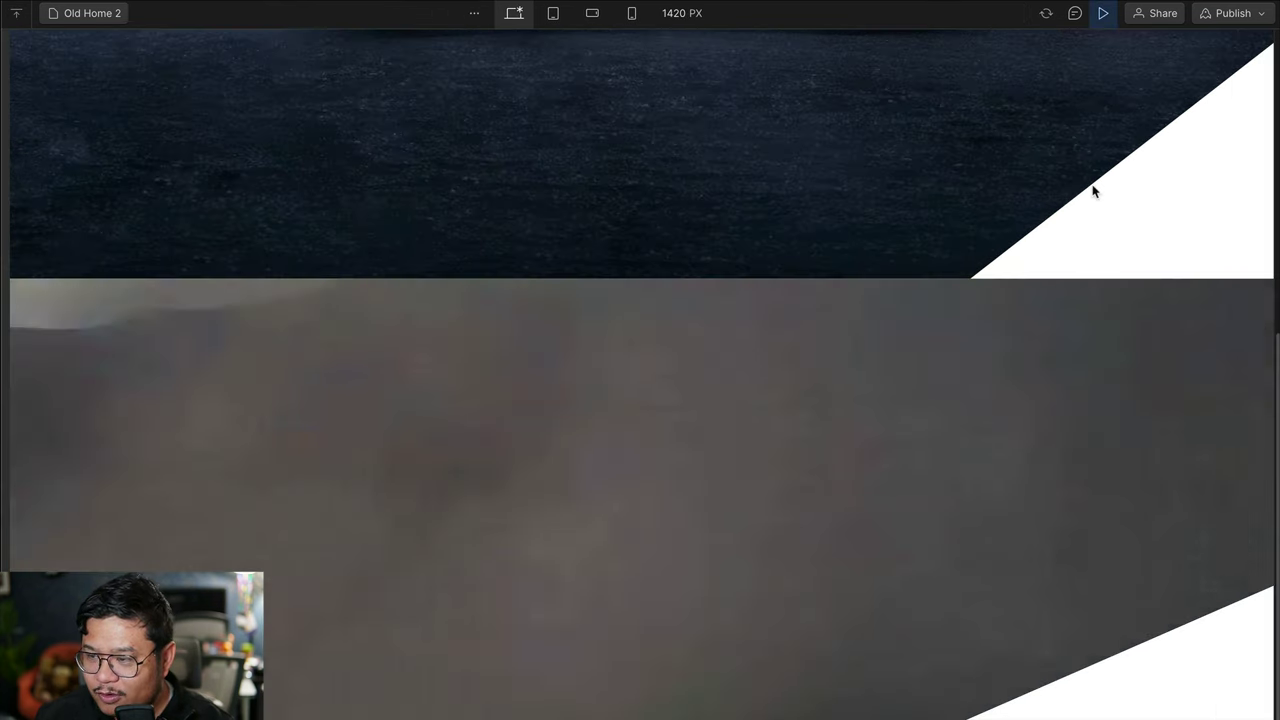
pyautogui.click(1100, 15)
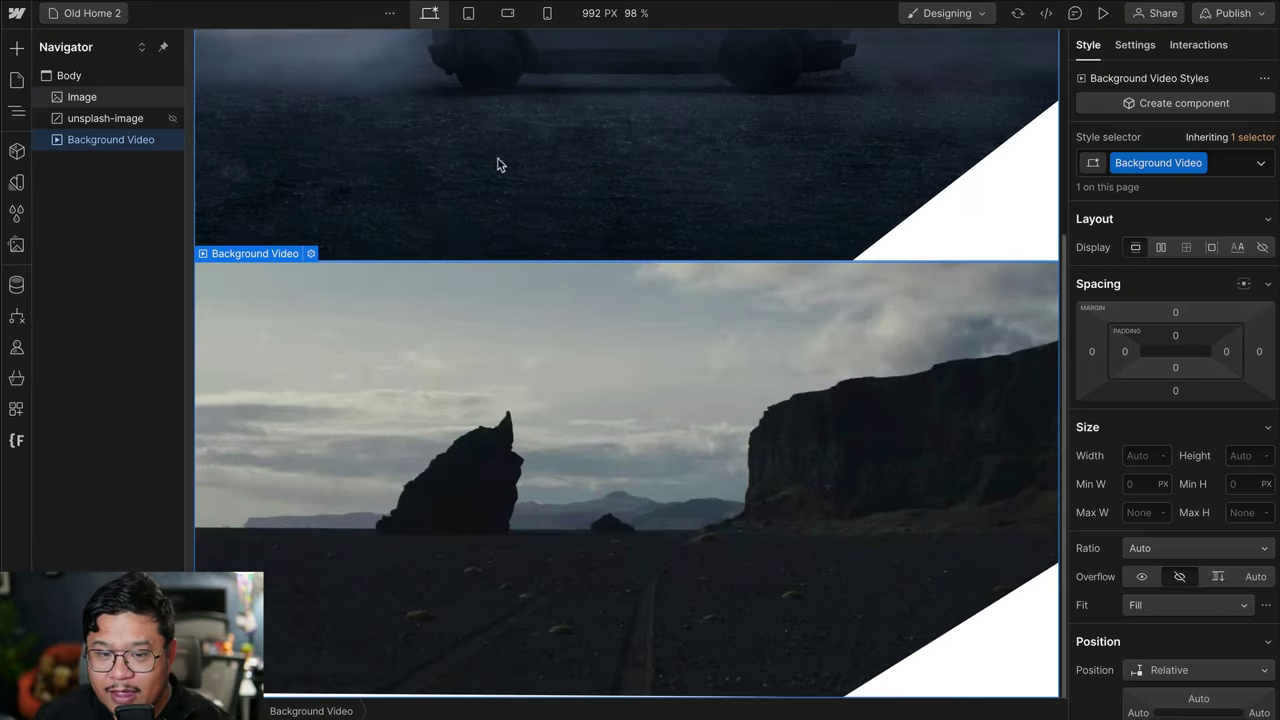
# - Move unsplash-image above Image, reset its display to show the ocean photo, and open Apps
pyautogui.click(110, 120)
pyautogui.moveTo(117, 125); pyautogui.dragTo(135, 97)
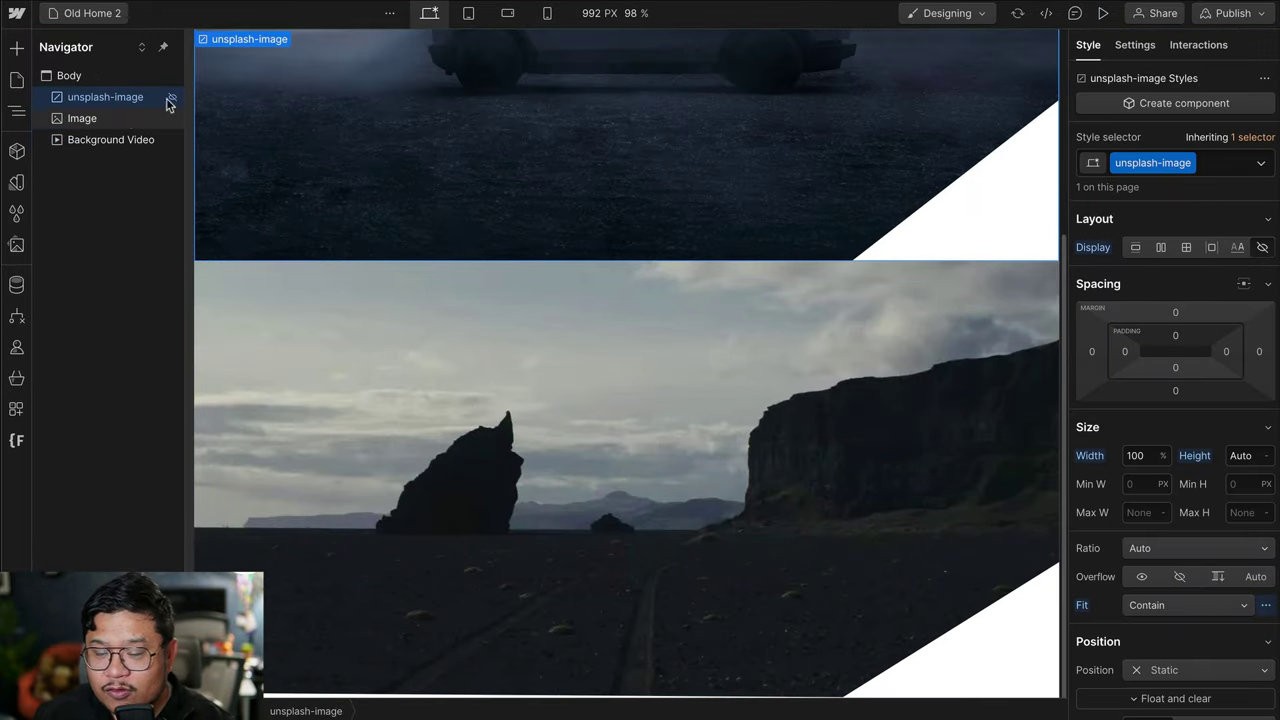
pyautogui.keyDown('alt'); pyautogui.click(1093, 247); pyautogui.keyUp('alt')
pyautogui.scroll(3, 776, 337)
pyautogui.scroll(2, 778, 339)
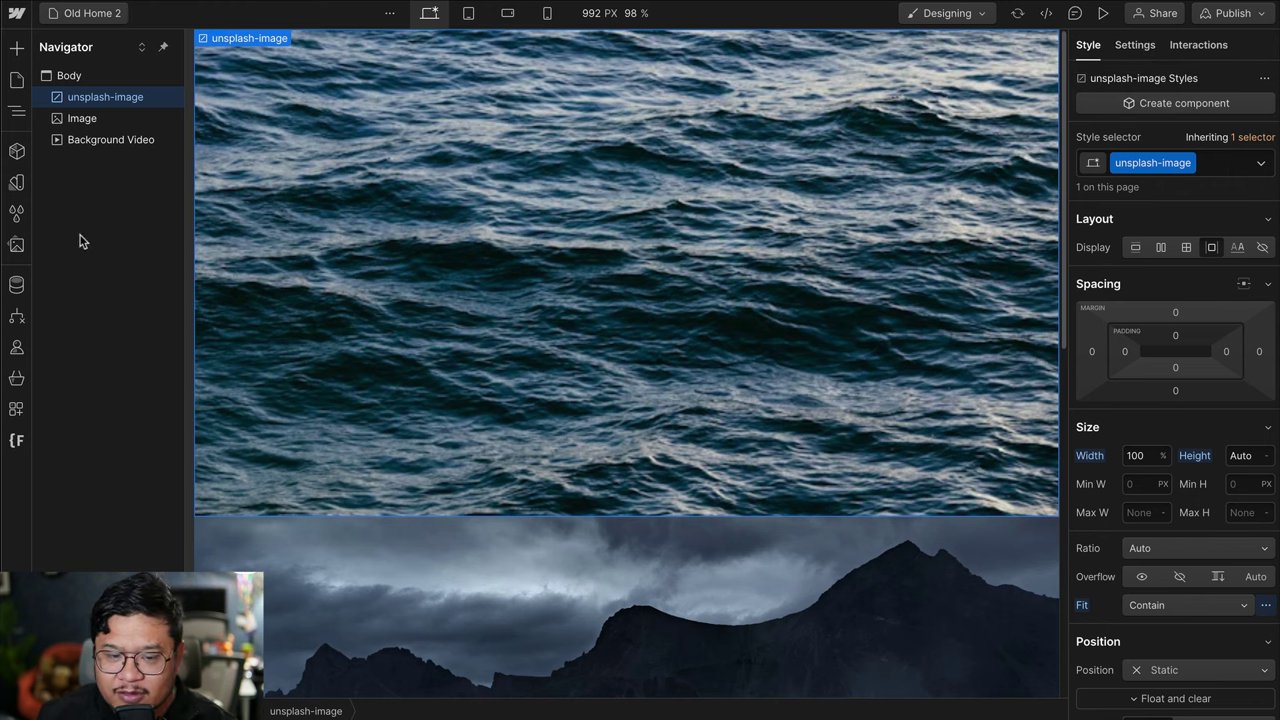
pyautogui.click(16, 409)
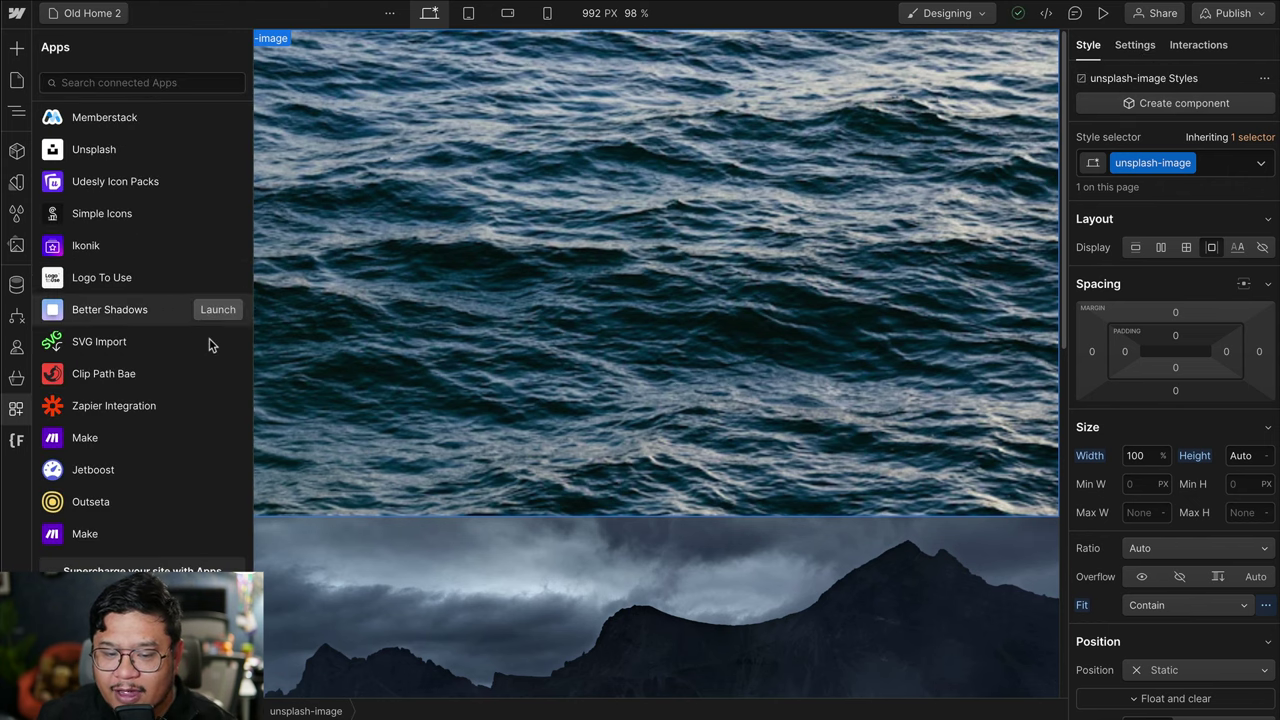
# - Apply a custom wave.svg clip, url(#wave), via Clip Path Bae and close the app
pyautogui.click(212, 374)
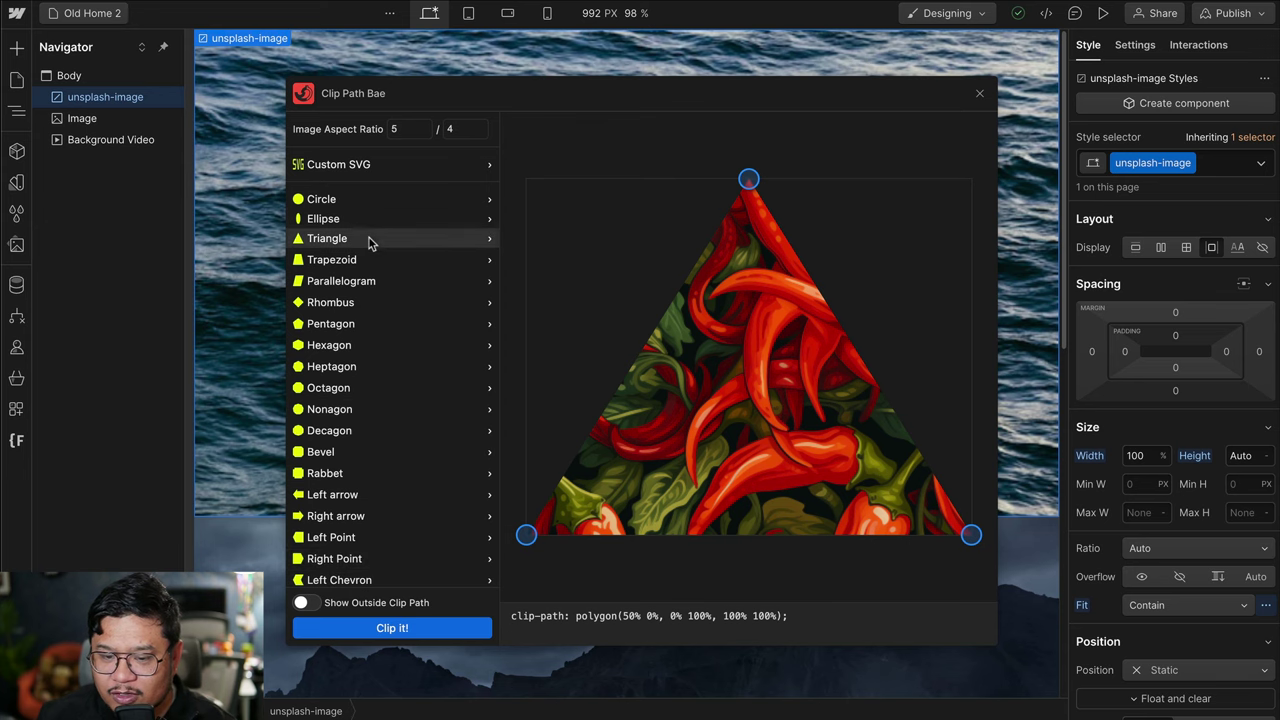
pyautogui.click(365, 168)
pyautogui.doubleClick(560, 223)
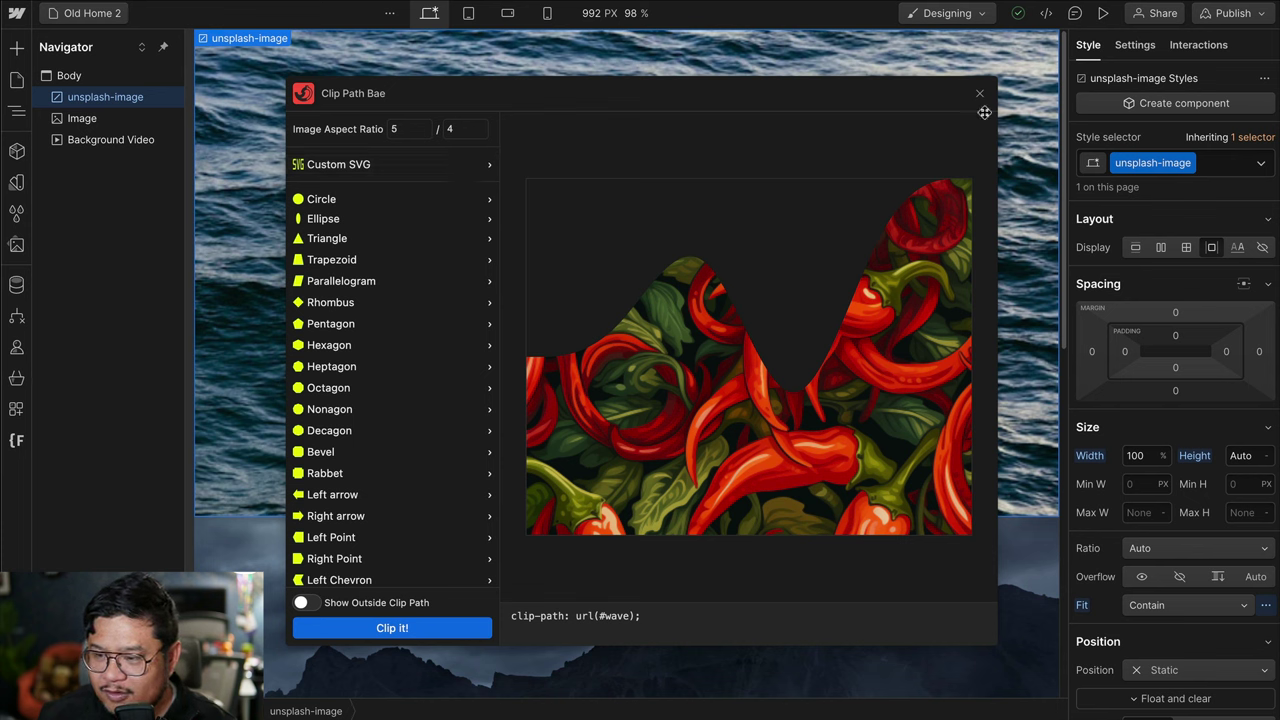
pyautogui.click(480, 627)
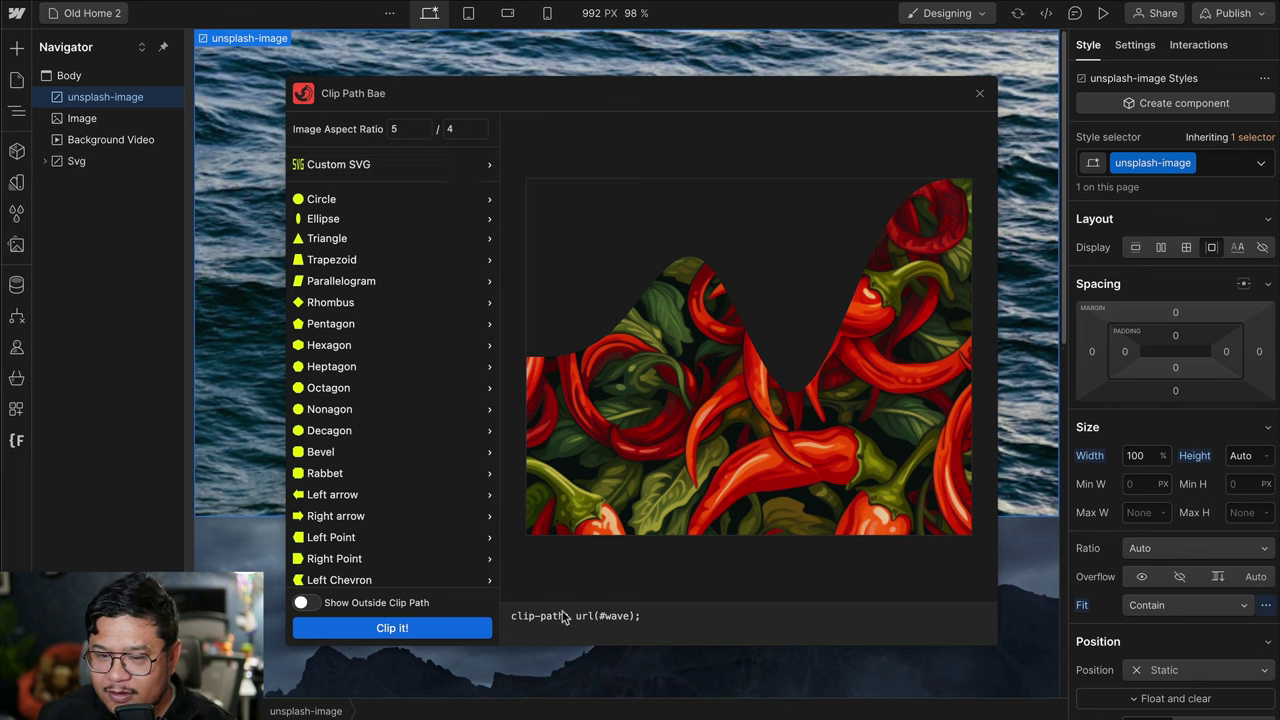
pyautogui.click(979, 95)
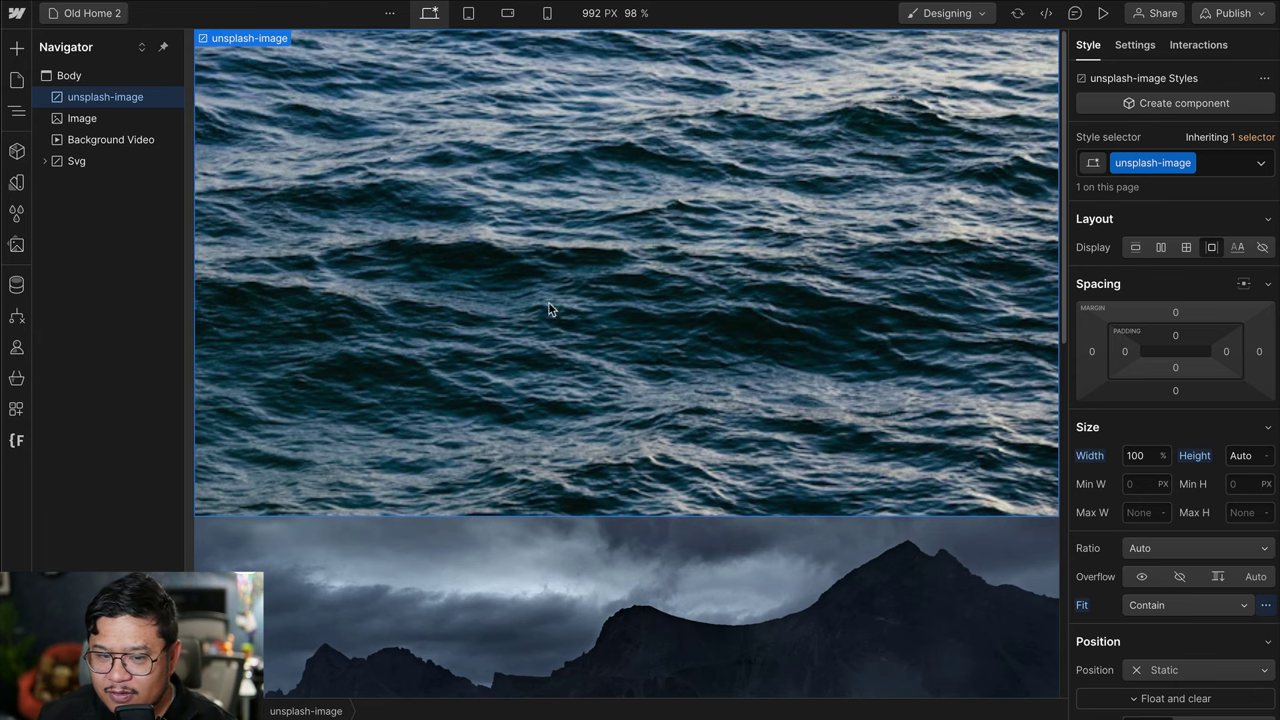
pyautogui.click(115, 160)
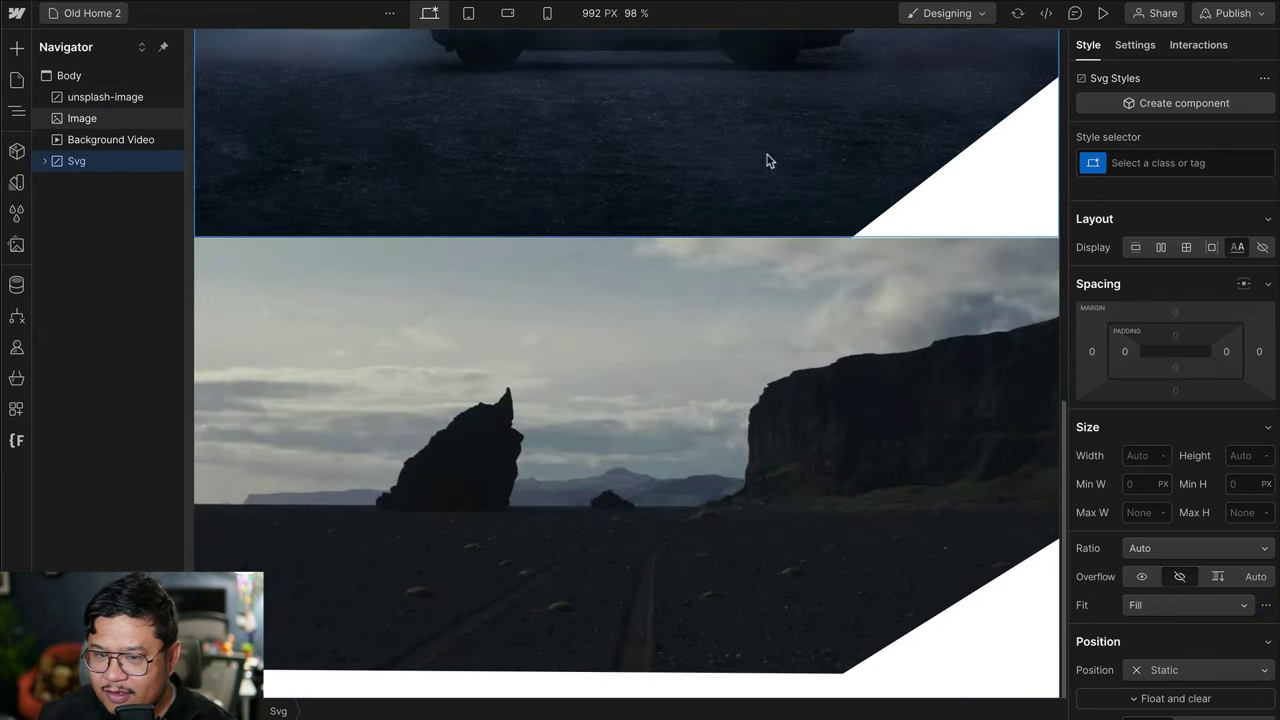
pyautogui.scroll(8, 354, 222)
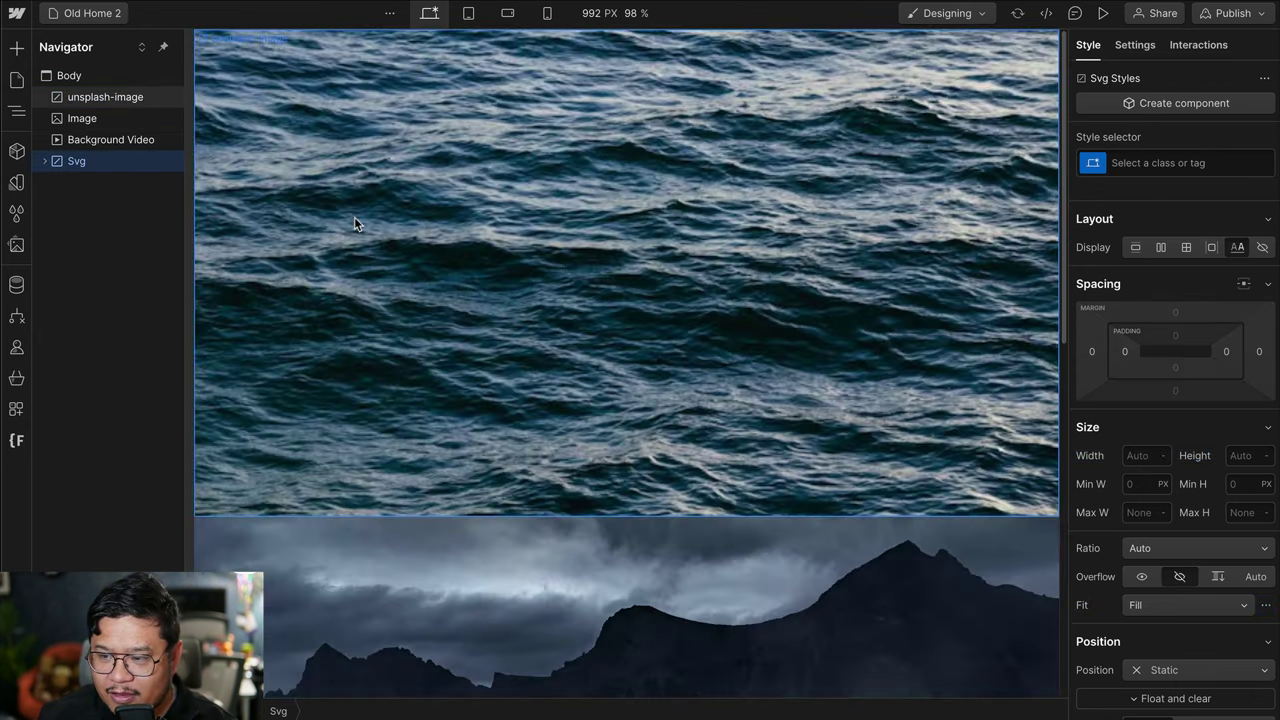
pyautogui.click(106, 97)
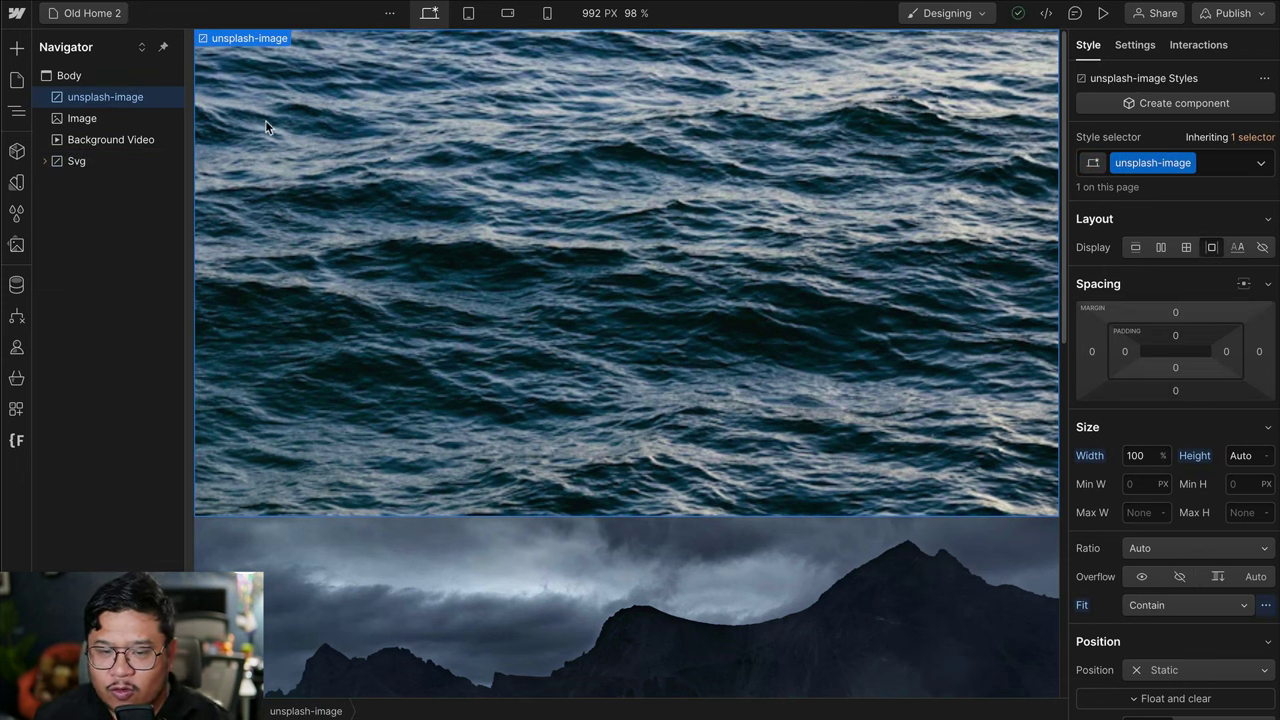
pyautogui.click(110, 118)
pyautogui.click(154, 139)
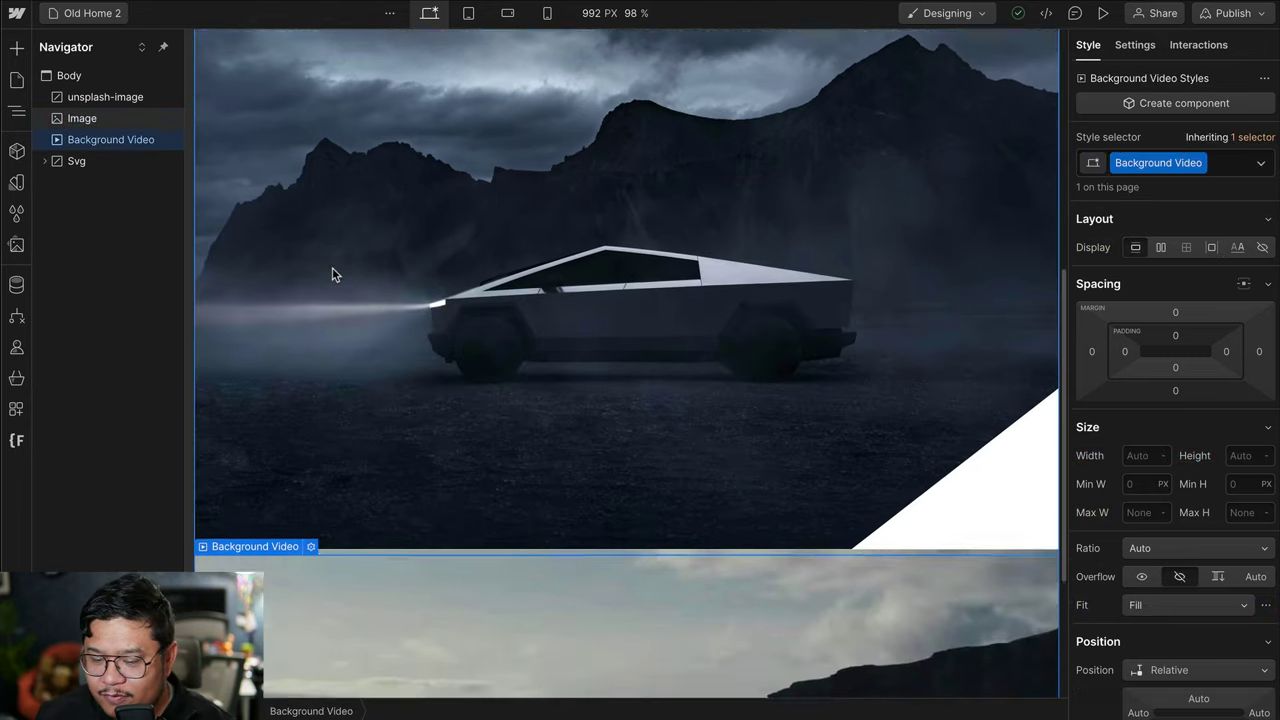
pyautogui.scroll(-10, 332, 267)
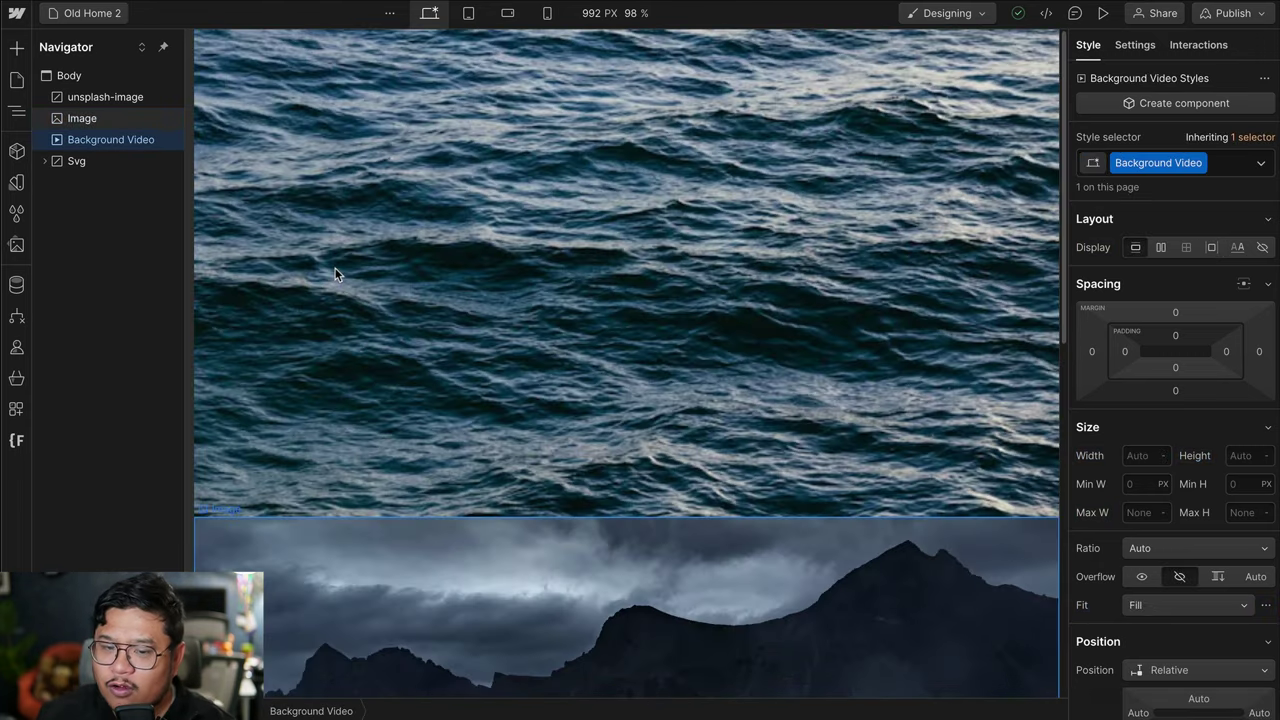
pyautogui.click(339, 147)
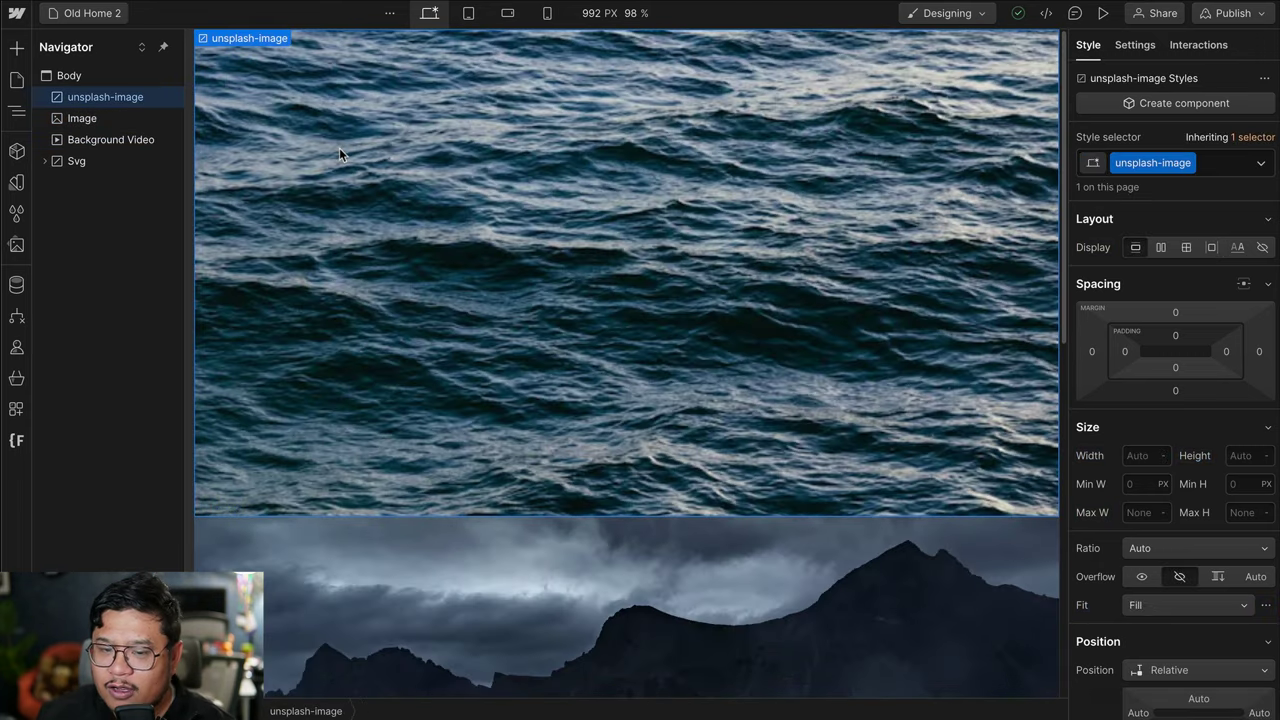